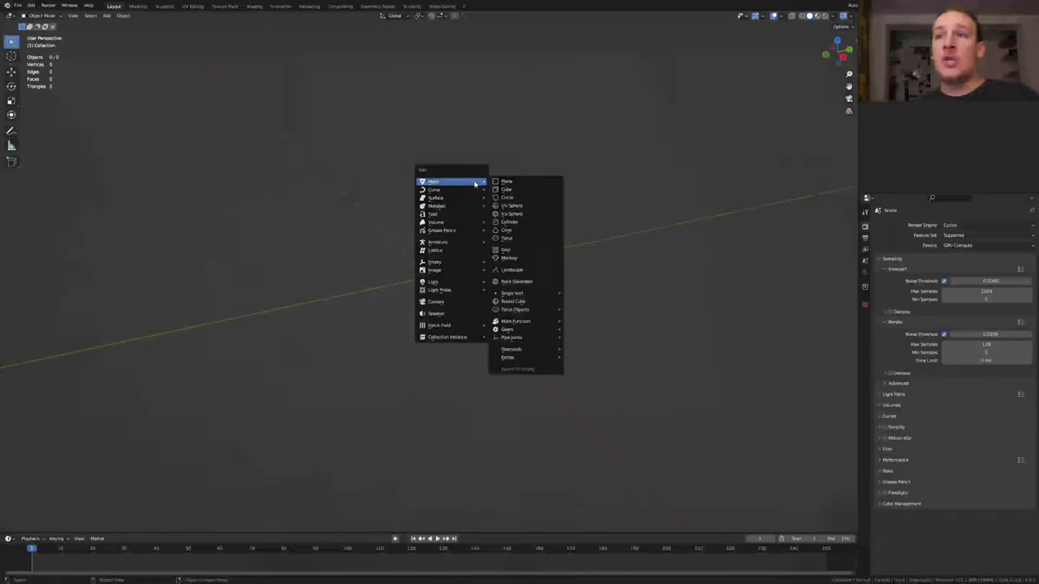
# Step: Add a plane and create a new geometry node tree on it in the Geometry Nodes workspace
pyautogui.click(524, 185)
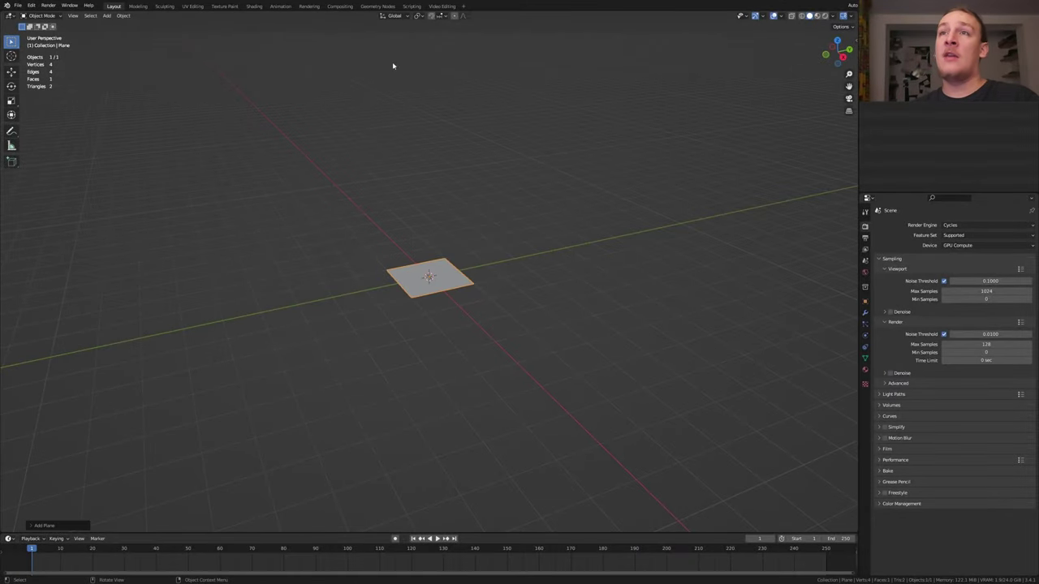
pyautogui.click(377, 5)
pyautogui.click(430, 312)
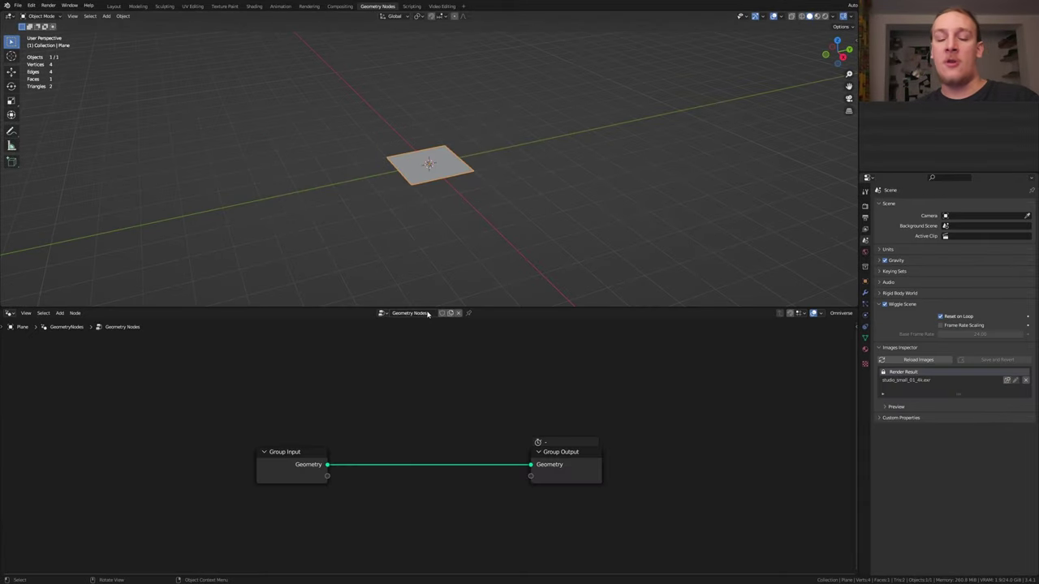
# Step: Replace the Group Input node with a Grid node connected to the Group Output
pyautogui.click(289, 460)
pyautogui.press('x')
pyautogui.hotkey('shift', 'a')
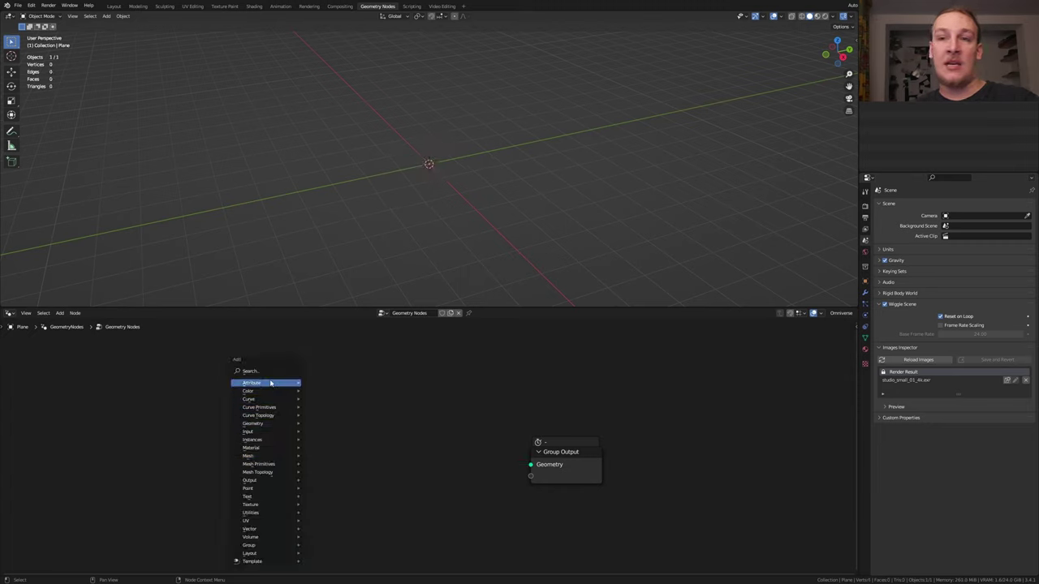
# Step: Set the Grid node's Size X and Y to 2.5 m and its Vertices X and Y to 150
pyautogui.moveTo(205, 401); pyautogui.dragTo(220, 426)
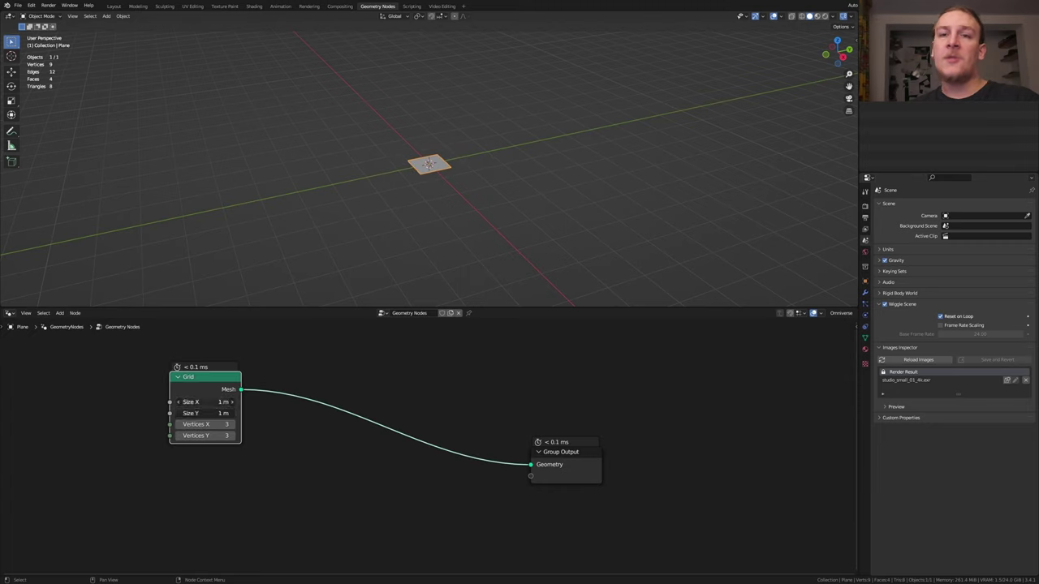
pyautogui.write('2.')
pyautogui.write('.5')
pyautogui.press('Return')
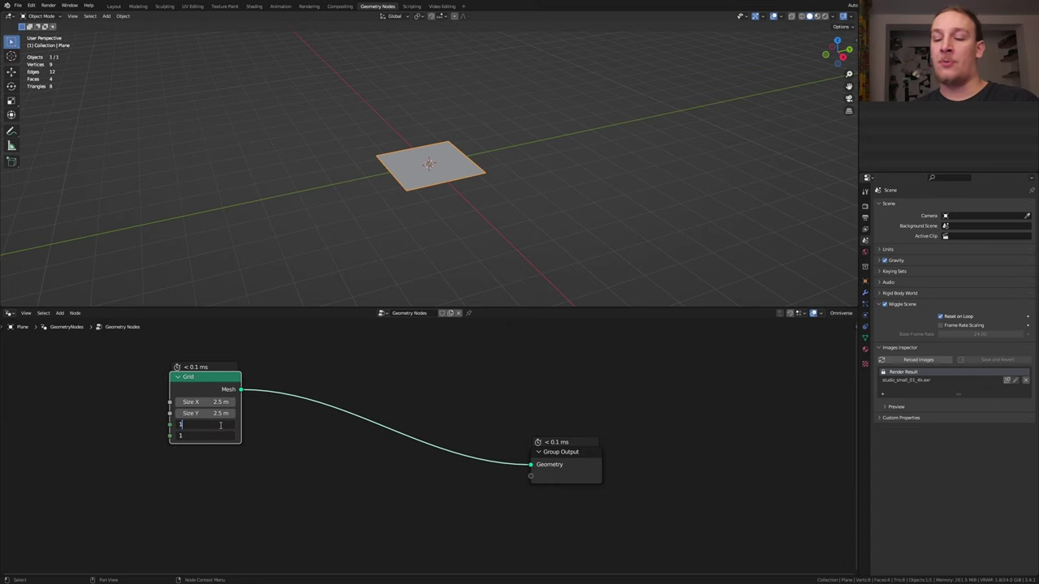
pyautogui.write('150')
pyautogui.press('Return')
# Step: Insert an Extrude Mesh node between the Grid and the Group Output
pyautogui.hotkey('shift', 'a')
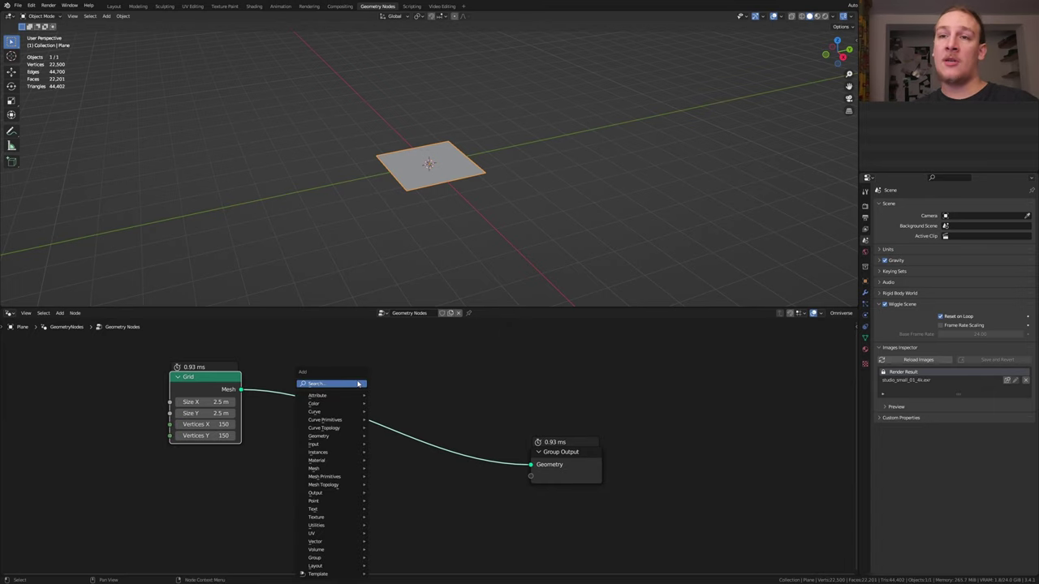
pyautogui.write('ex')
pyautogui.press('Return')
# Step: Feed the Extrude Mesh node's Offset Scale from a new Position node through a Vector Rotate node
pyautogui.moveTo(313, 470); pyautogui.dragTo(268, 483)
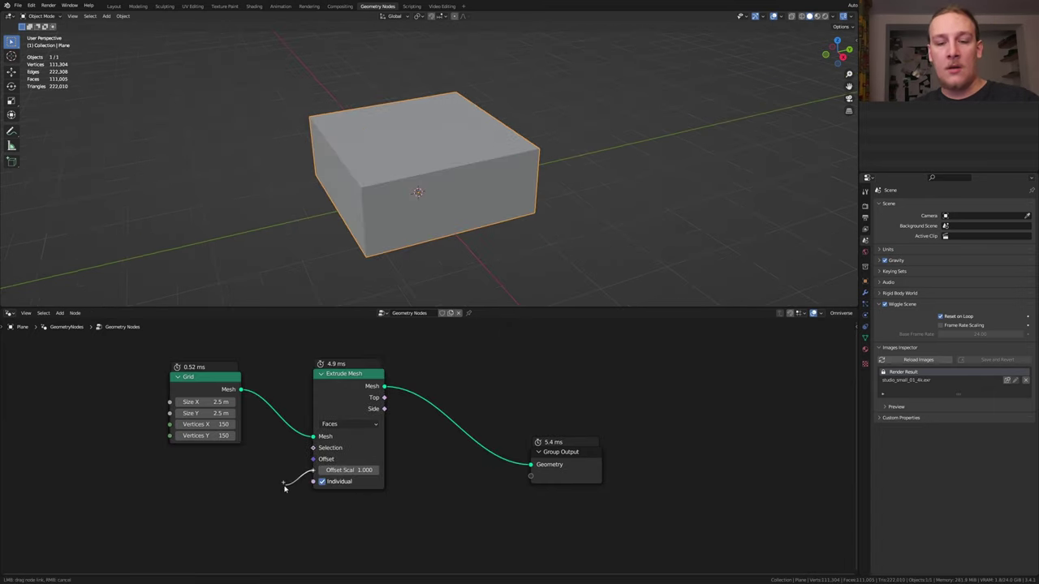
pyautogui.write('po')
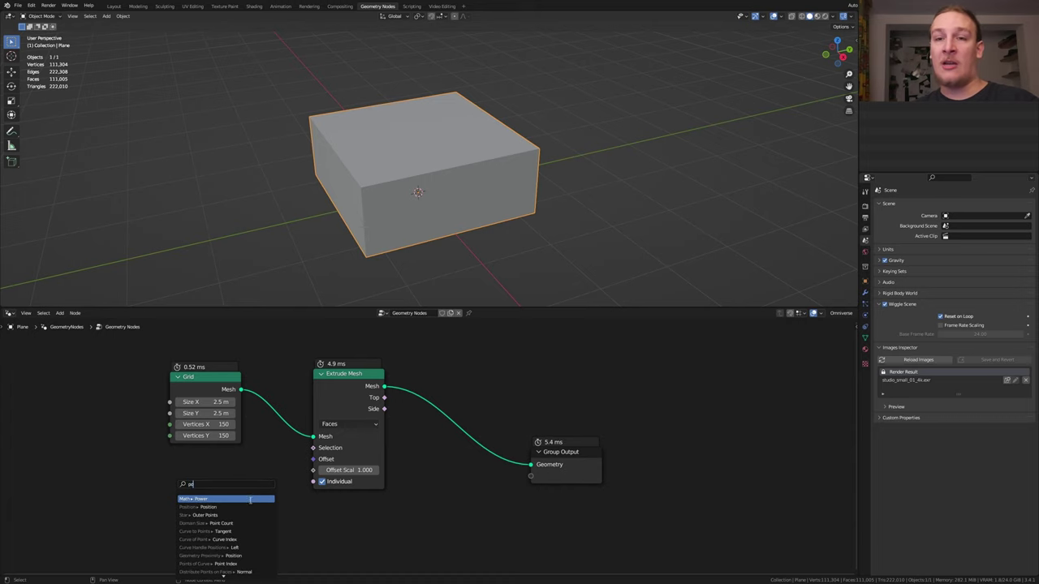
pyautogui.click(250, 507)
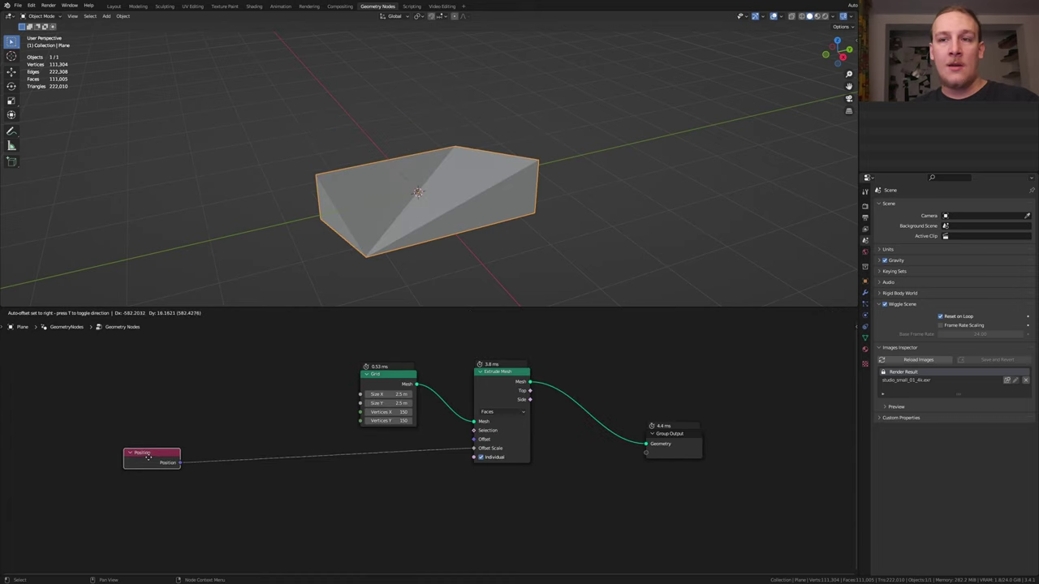
pyautogui.click(178, 432)
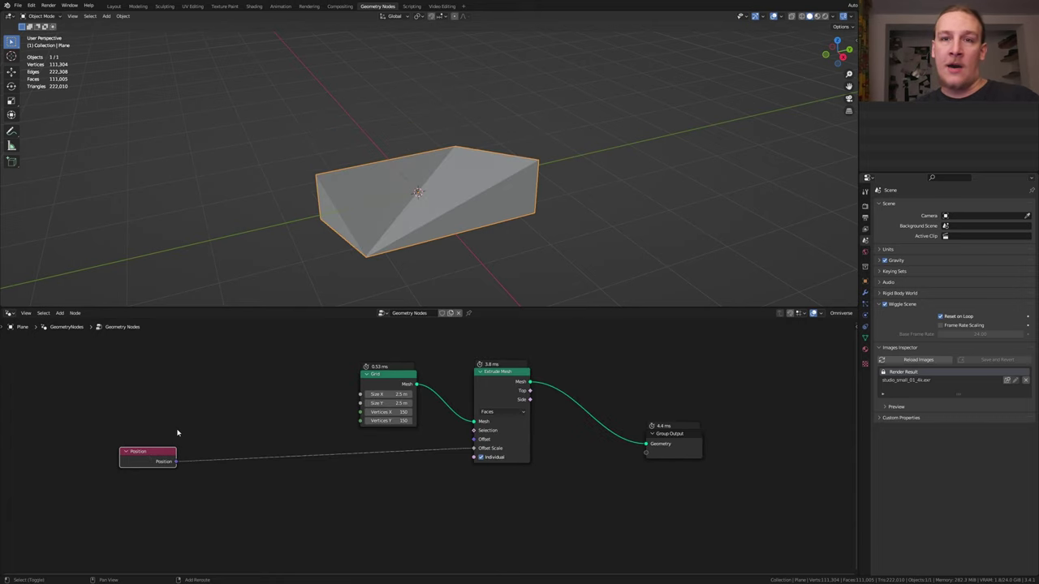
pyautogui.hotkey('shift', 'a')
pyautogui.click(182, 385)
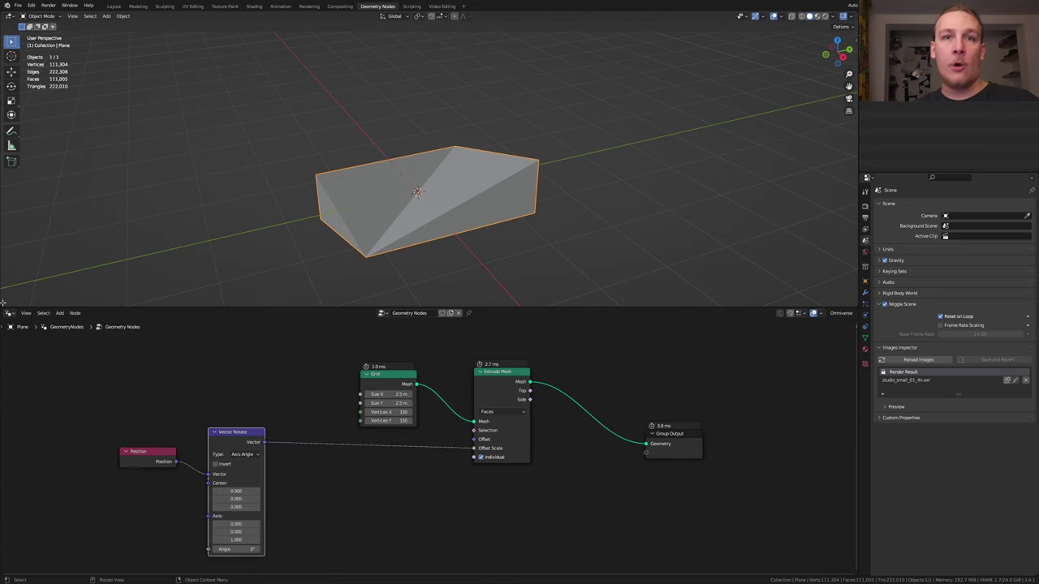
# Step: Split off a narrow area between the 3D view and the node editor and make it a Timeline
pyautogui.moveTo(3, 302); pyautogui.dragTo(4, 251)
pyautogui.click(8, 256)
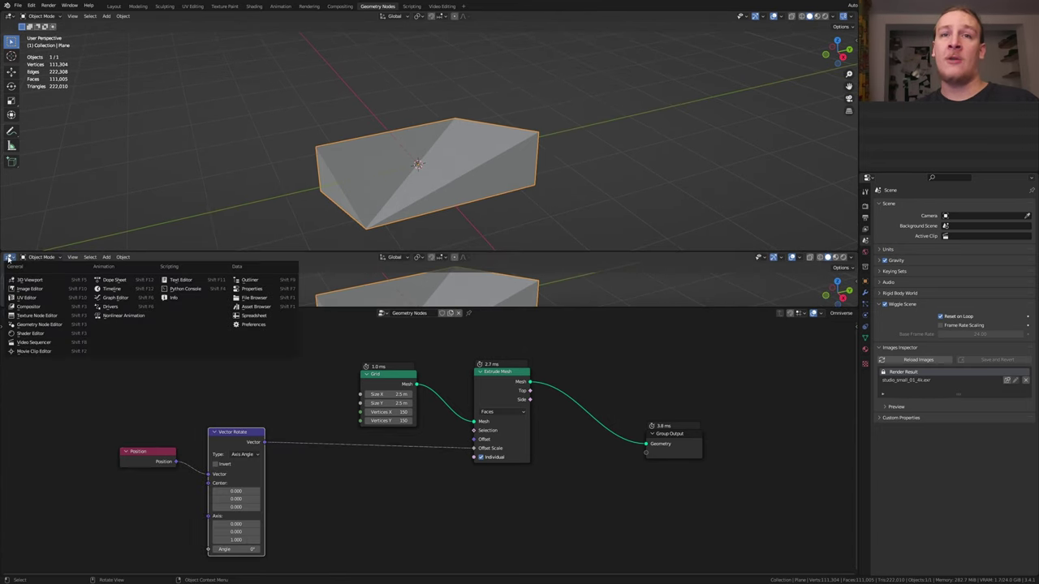
pyautogui.click(111, 288)
# Step: Set the scene's frame rate to 60 fps and its end frame to 100
pyautogui.click(865, 217)
pyautogui.click(984, 279)
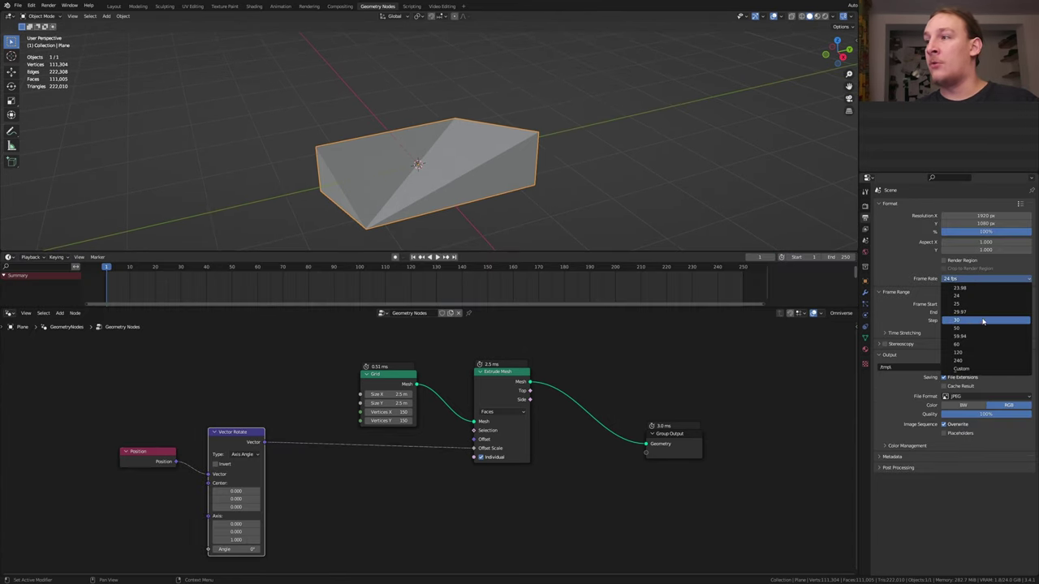
pyautogui.click(973, 344)
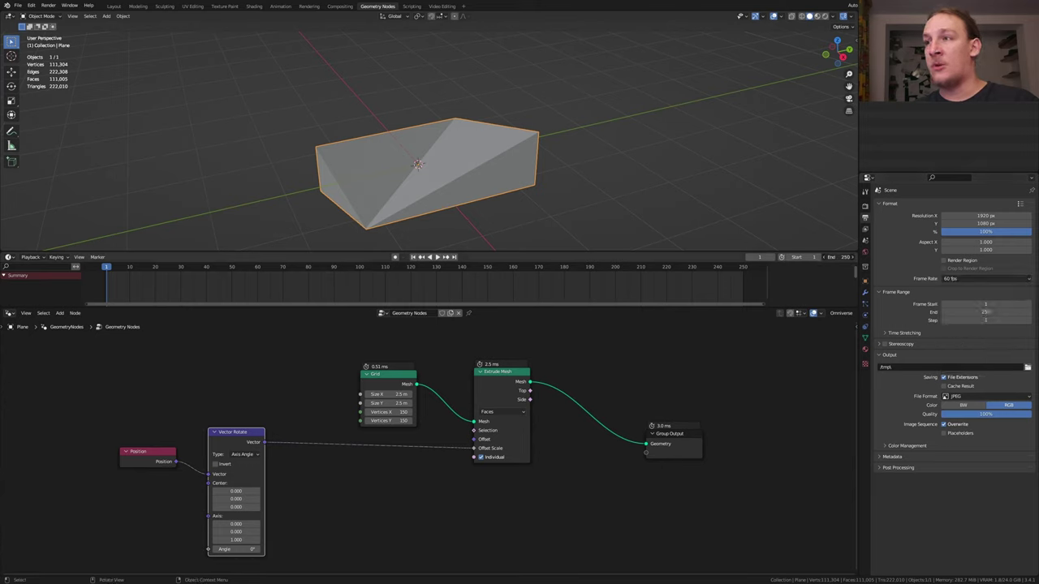
pyautogui.click(836, 257)
pyautogui.write('100')
pyautogui.press('Return')
# Step: Keyframe the Vector Rotate Angle at 0° on frame 1 and 90° on frame 101, with linear interpolation
pyautogui.press('i')
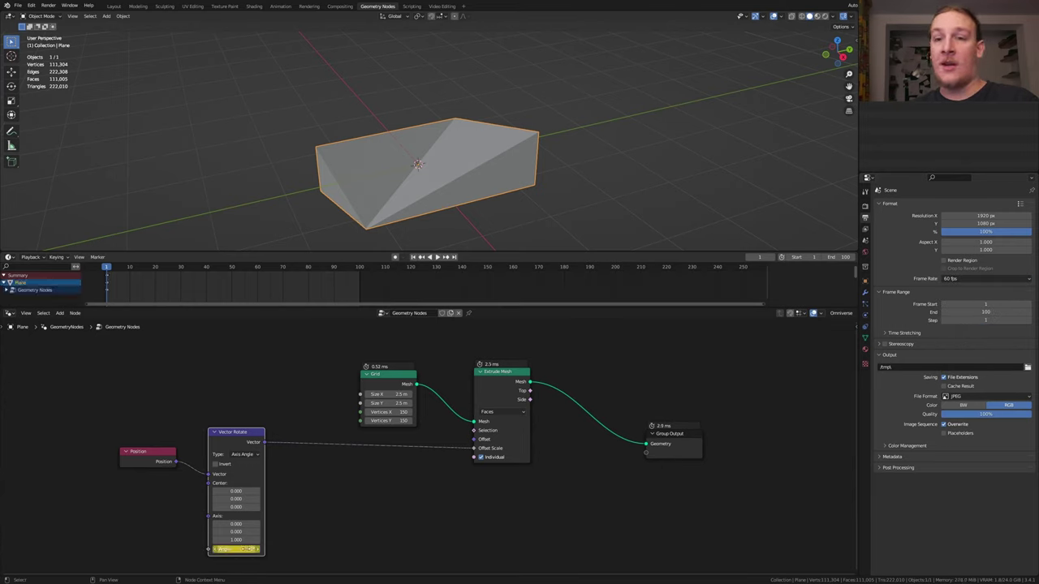
pyautogui.click(453, 256)
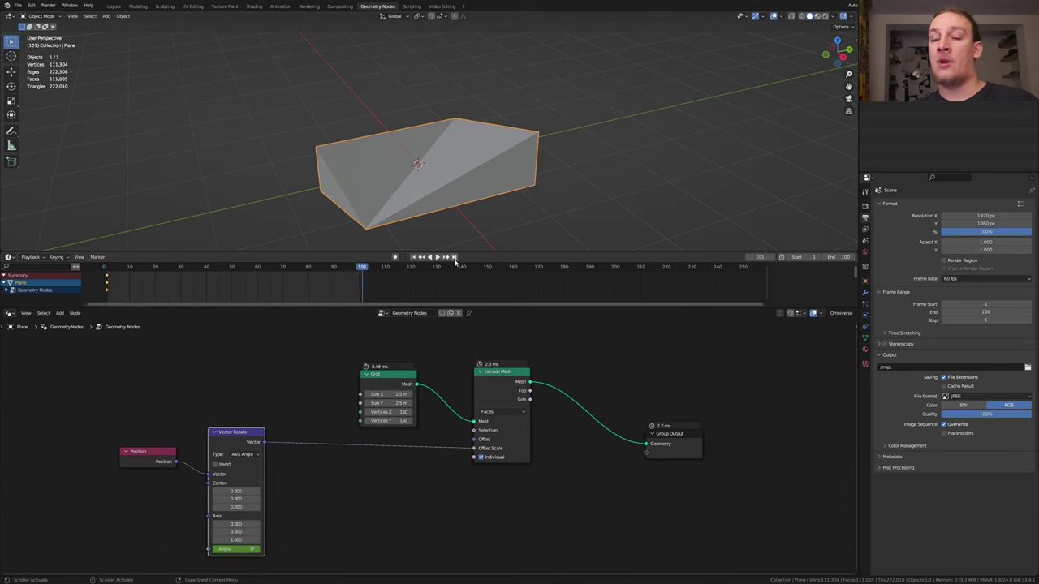
pyautogui.click(243, 551)
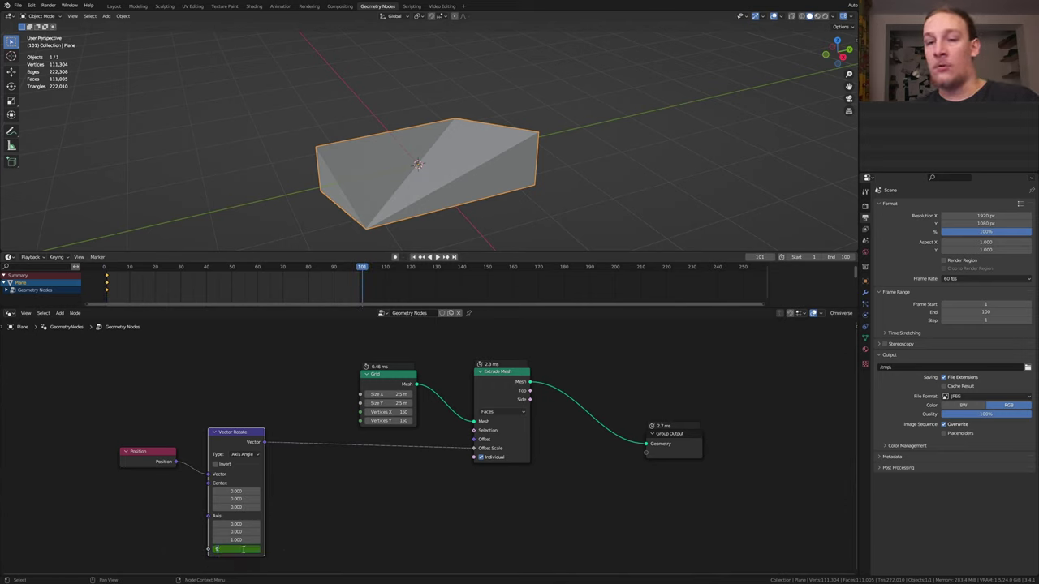
pyautogui.press('Return')
pyautogui.press('i')
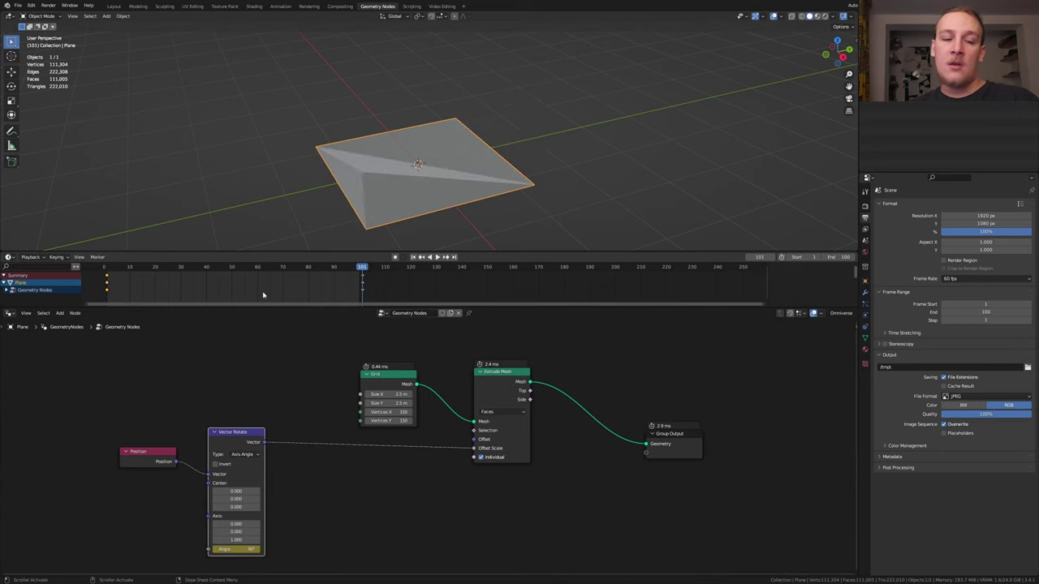
pyautogui.press('t')
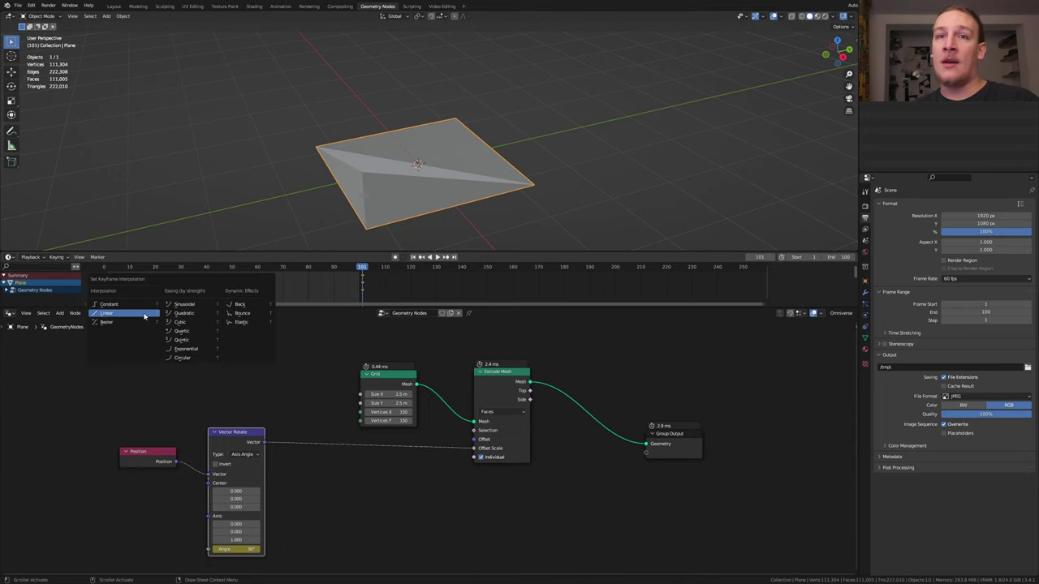
pyautogui.click(144, 314)
# Step: Insert a Voronoi Texture node after Vector Rotate, set it to Distance to Edge, and link its Distance to Offset Scale
pyautogui.hotkey('shift', 'a')
pyautogui.write('vo')
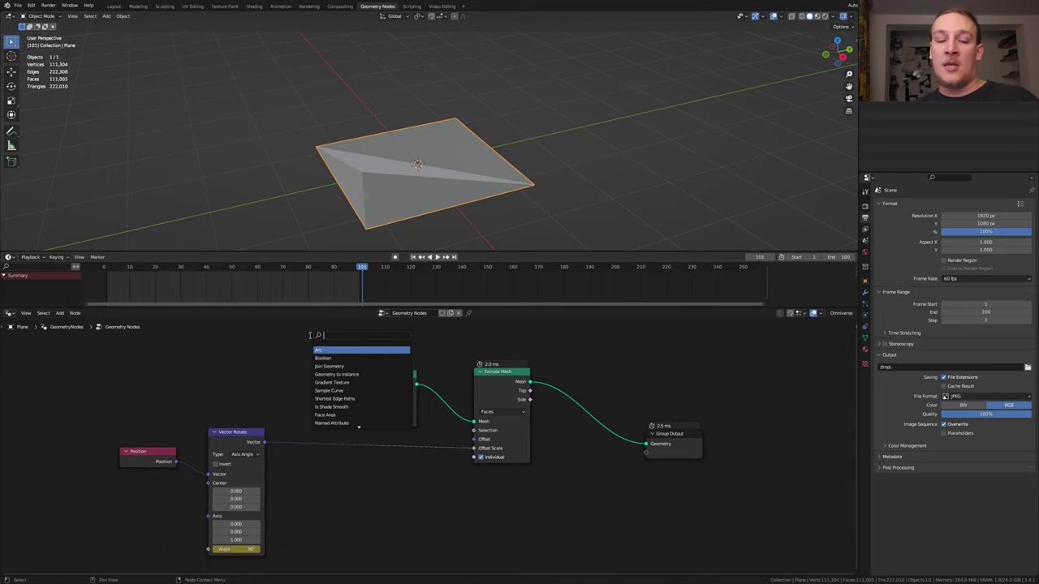
pyautogui.press('Return')
pyautogui.click(357, 442)
pyautogui.click(343, 497)
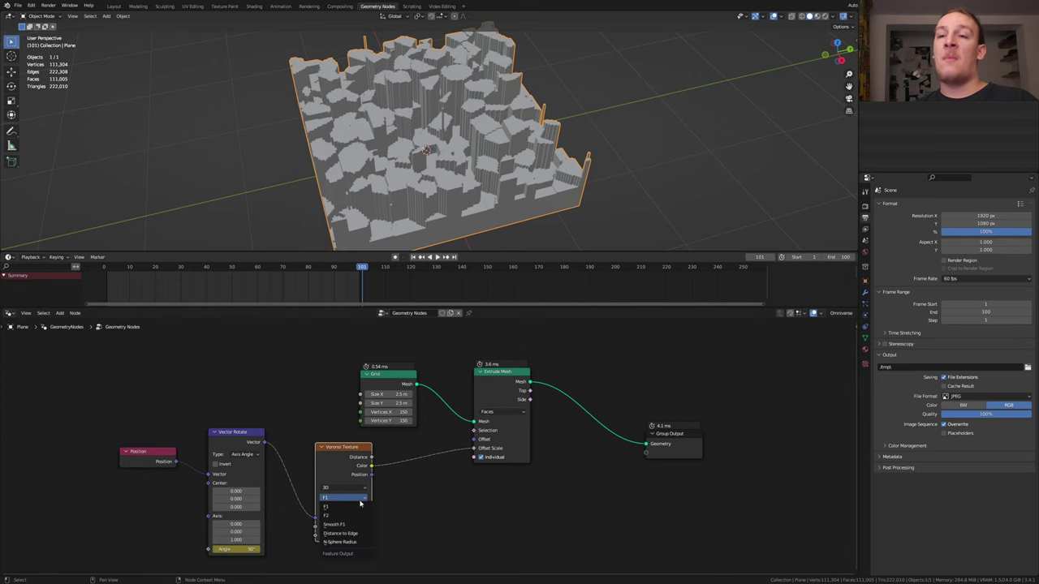
pyautogui.click(350, 534)
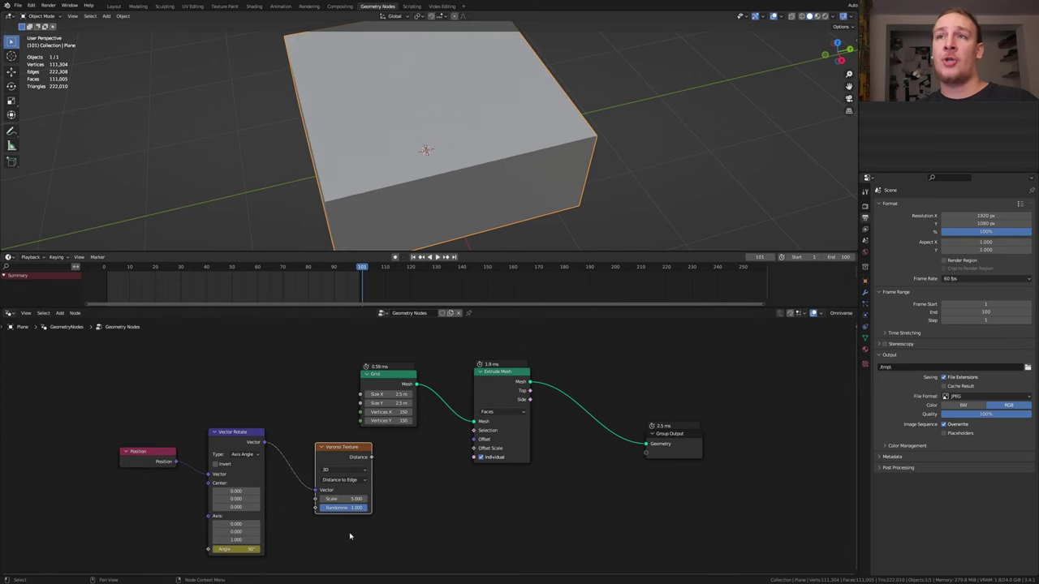
pyautogui.moveTo(371, 457); pyautogui.dragTo(474, 448)
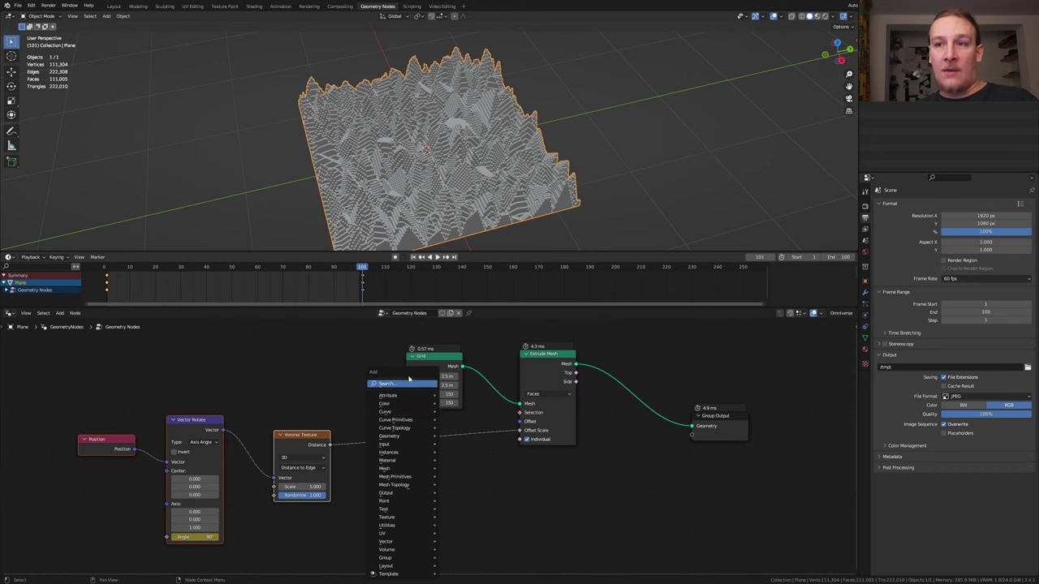
# Step: Insert a chain of three Vector Math nodes between the Voronoi Texture and Extrude Mesh nodes
pyautogui.write('ma')
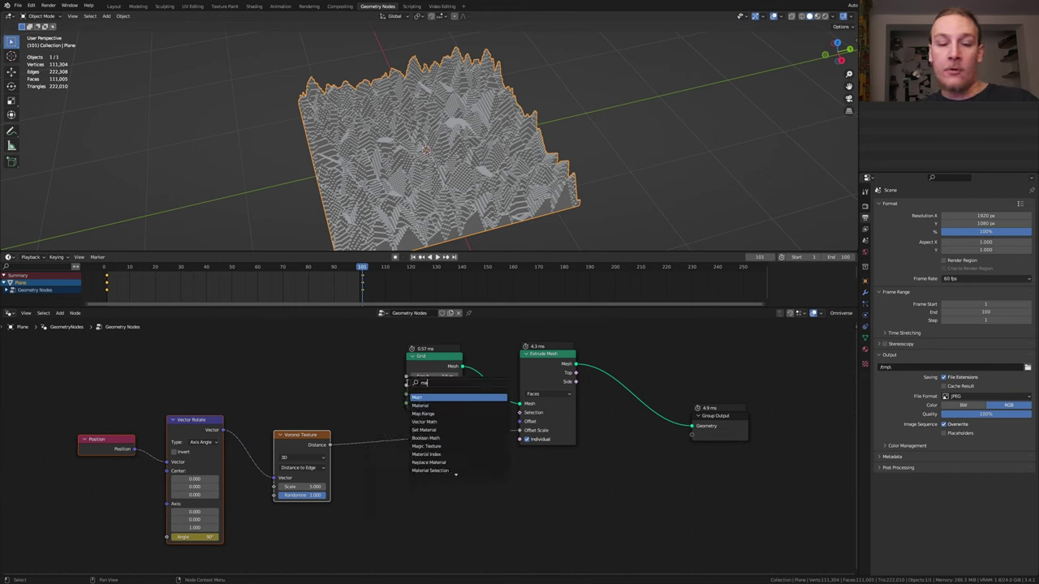
pyautogui.click(437, 422)
pyautogui.click(393, 470)
pyautogui.hotkey('shift', 'd')
pyautogui.click(453, 470)
pyautogui.hotkey('shift', 'd')
pyautogui.click(548, 470)
# Step: Set the three Vector Math nodes to Sine, Absolute and Maximum in order, and return to the first frame
pyautogui.click(389, 458)
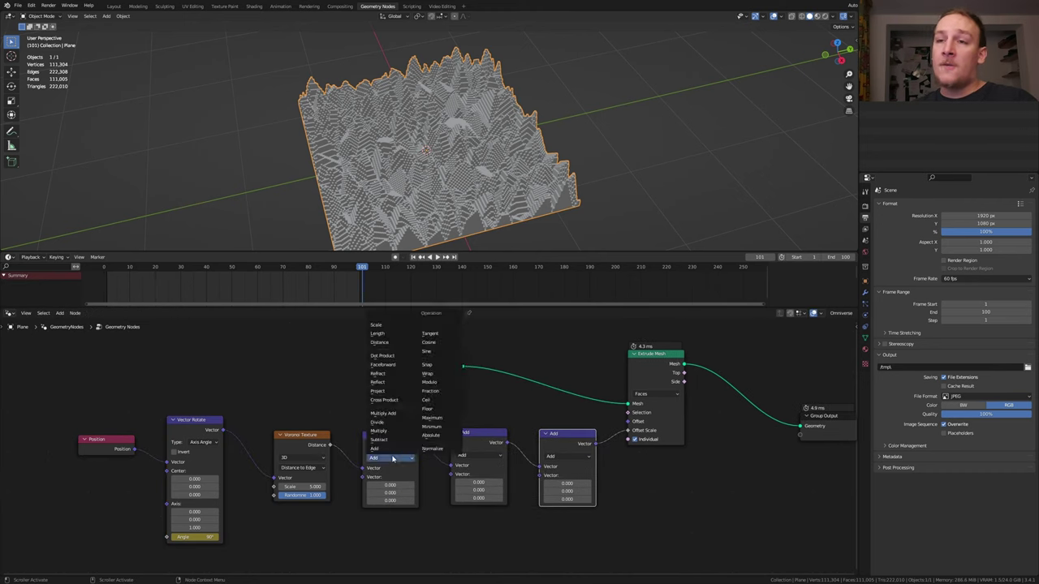
pyautogui.click(434, 364)
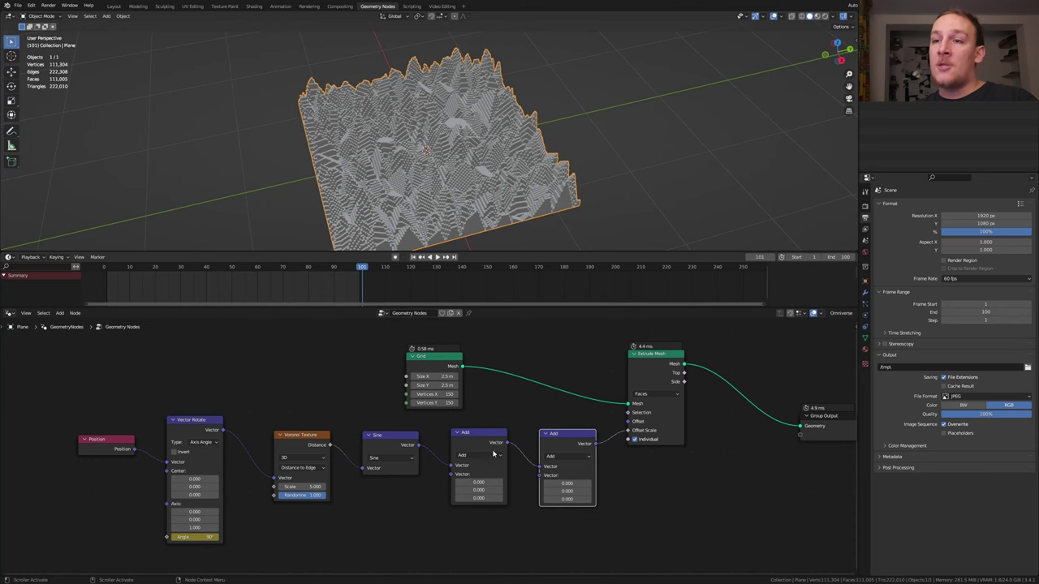
pyautogui.click(493, 454)
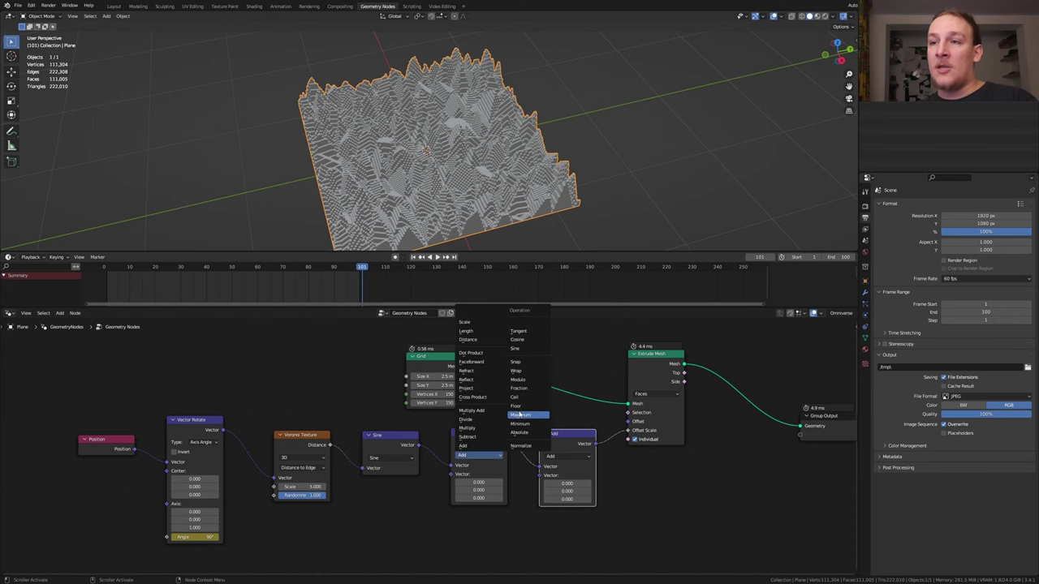
pyautogui.click(518, 433)
pyautogui.hotkey('shift', 'Left')
# Step: Insert a Map Range node after Maximum and link the Voronoi Distance output to its To Max input
pyautogui.hotkey('shift', 'a')
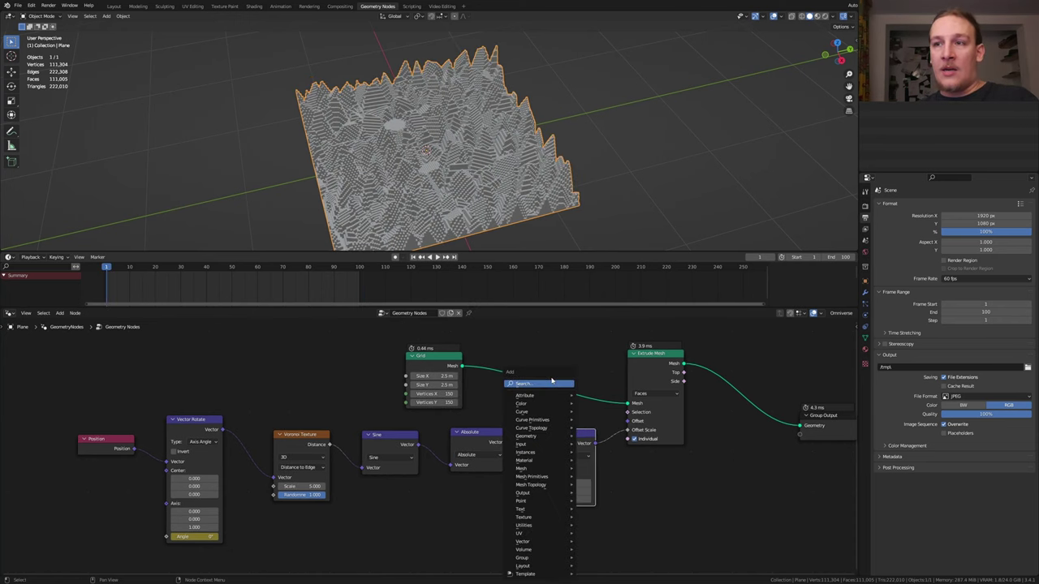
pyautogui.click(547, 385)
pyautogui.write('ma')
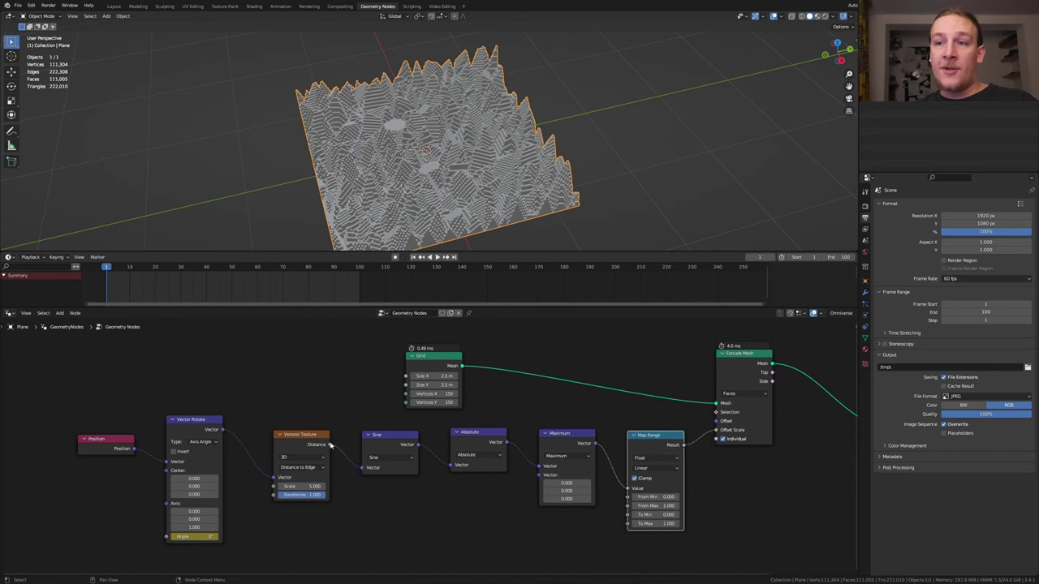
pyautogui.moveTo(329, 445); pyautogui.dragTo(628, 524)
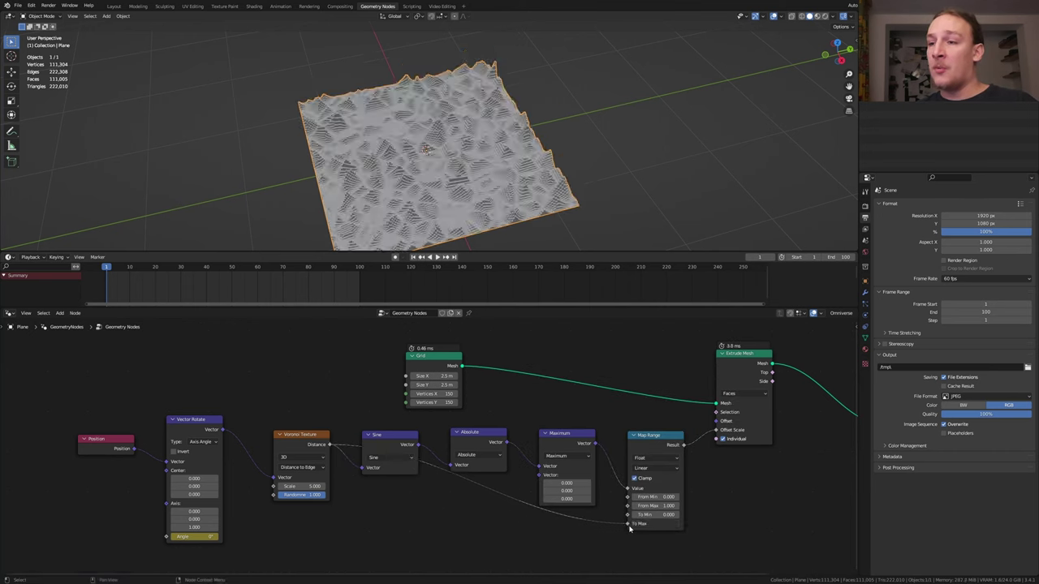
# Step: Set the Voronoi Texture's Scale to 2.5 and its Randomness to 0
pyautogui.scroll(3, 316, 502)
pyautogui.click(307, 473)
pyautogui.write('2.5')
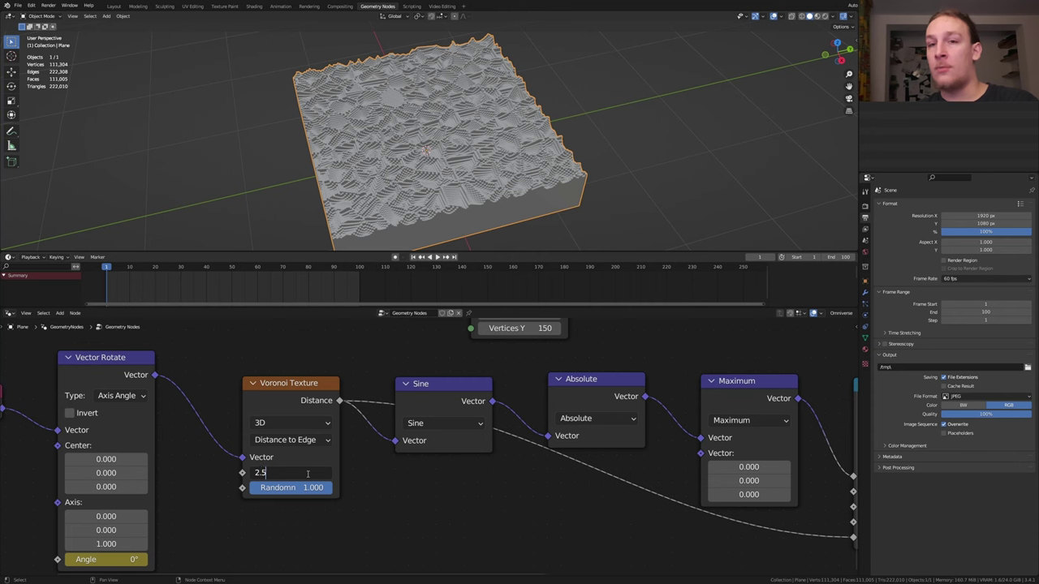
pyautogui.press('Return')
pyautogui.moveTo(310, 490); pyautogui.dragTo(226, 490)
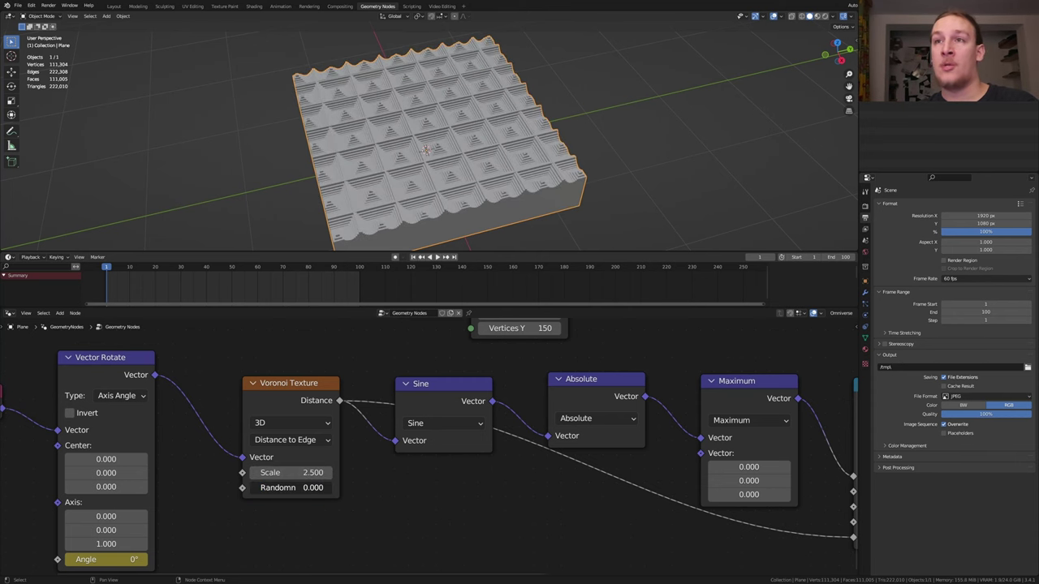
# Step: Insert a Set Material node between Extrude Mesh and the Group Output
pyautogui.scroll(-4, 96, 476)
pyautogui.hotkey('shift', 'a')
pyautogui.click(703, 382)
pyautogui.write('set')
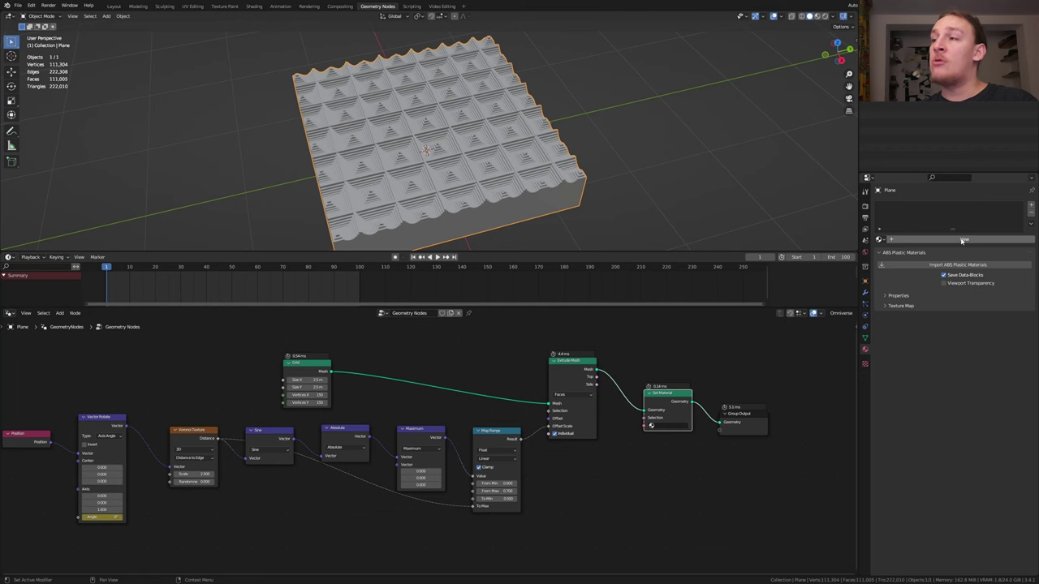
# Step: Create a new material for the plane and choose it in the Set Material node
pyautogui.click(963, 241)
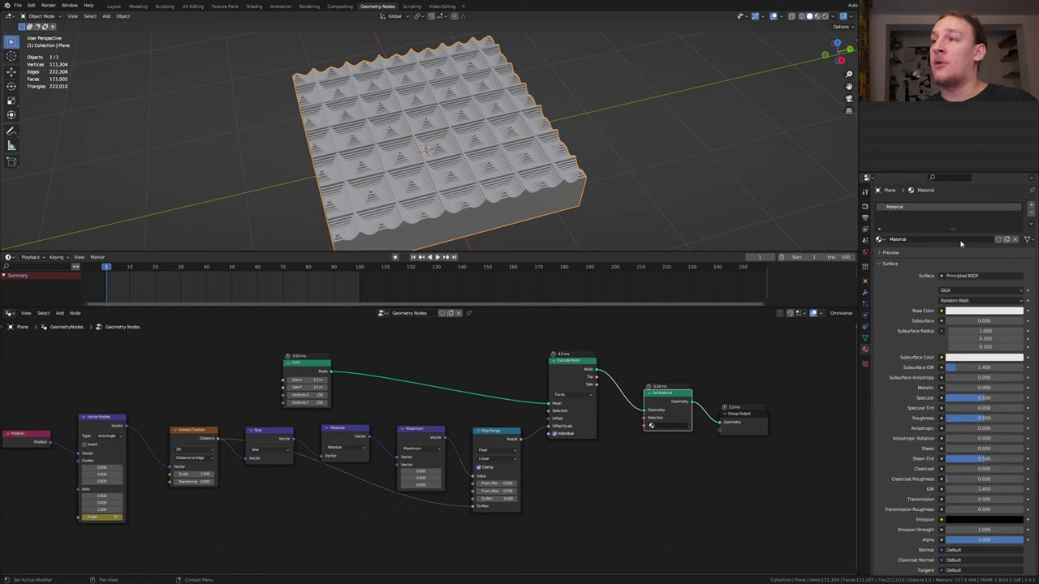
pyautogui.click(667, 425)
pyautogui.click(666, 437)
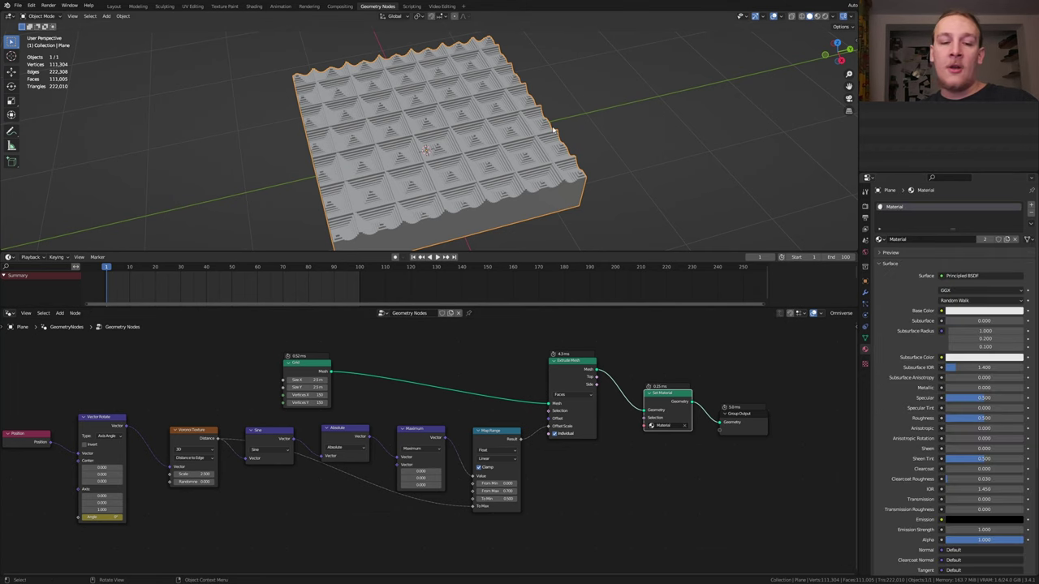
# Step: Switch to the Shading workspace with a rendered viewport and load studio_garden_4k.exr as the world's environment image
pyautogui.click(254, 6)
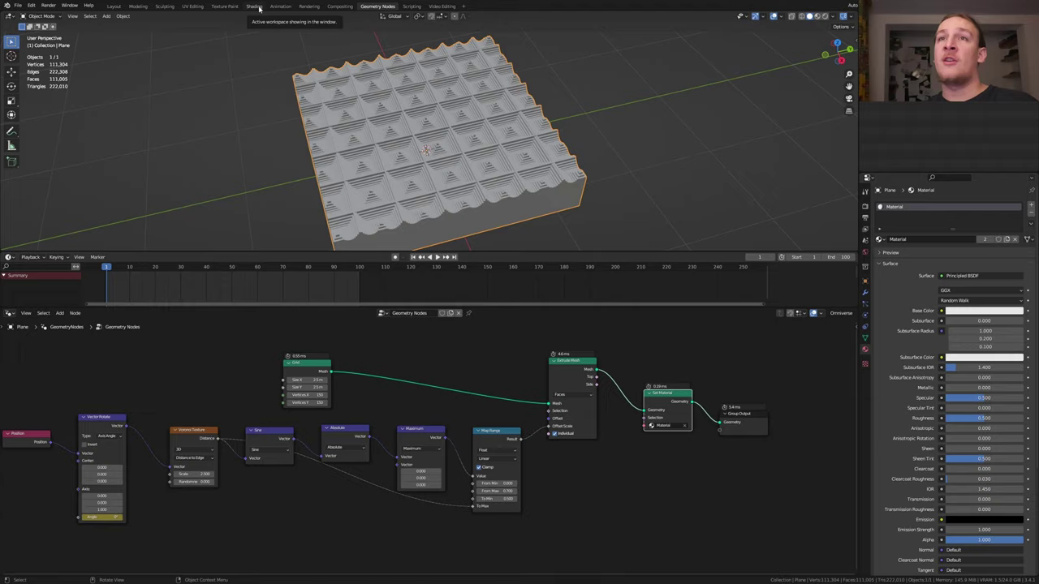
pyautogui.click(826, 17)
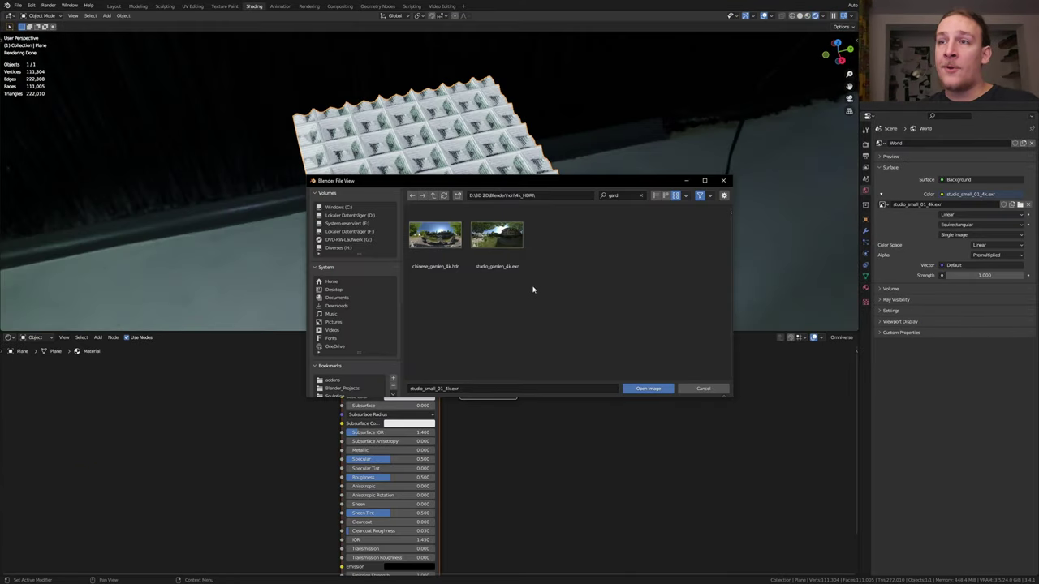
pyautogui.doubleClick(513, 244)
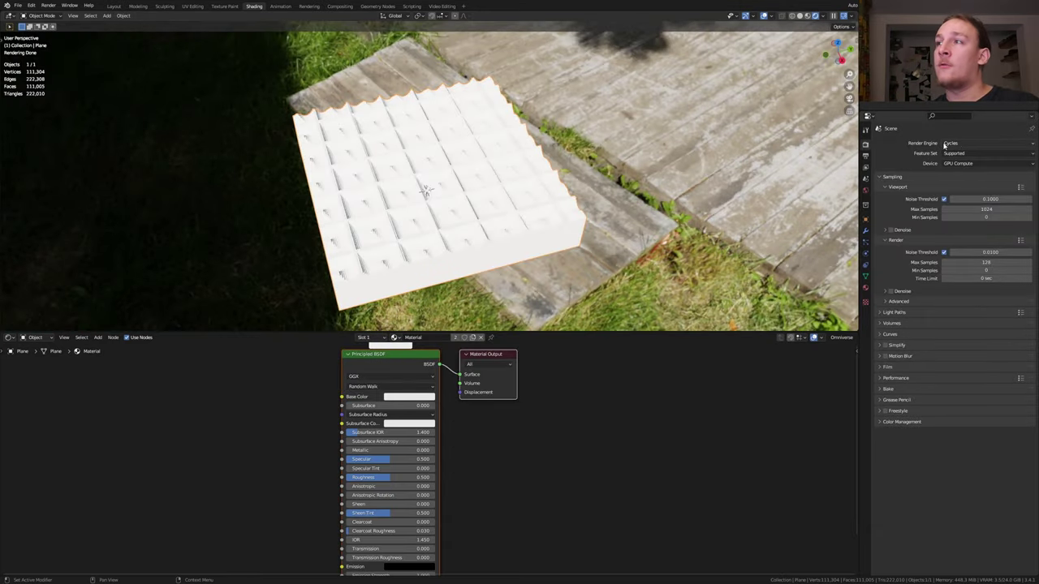
# Step: Set the Cycles render Max Samples to 1000 and expand the Color Management settings
pyautogui.doubleClick(991, 262)
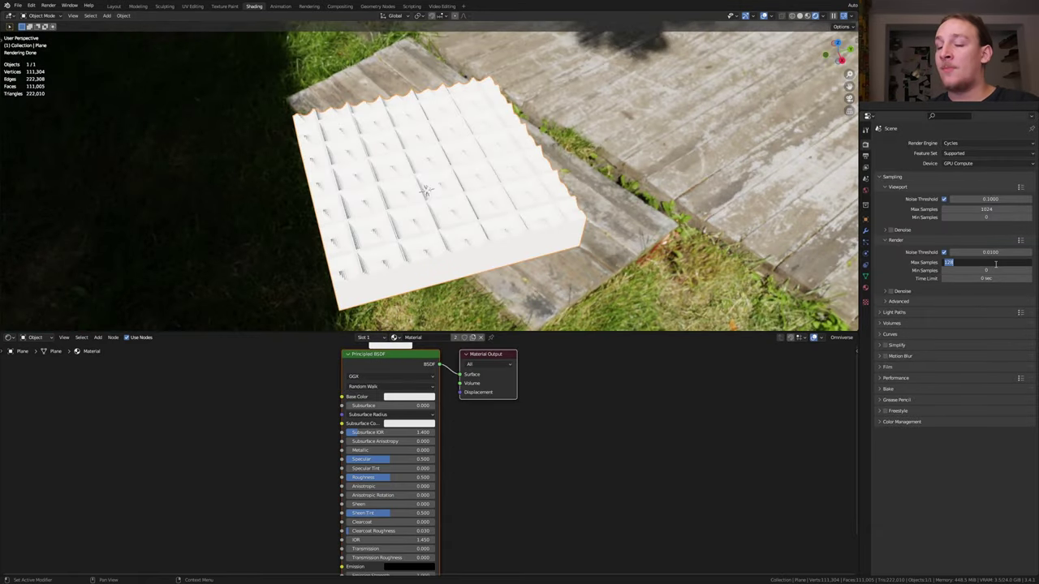
pyautogui.write('10')
pyautogui.write('00')
pyautogui.press('Return')
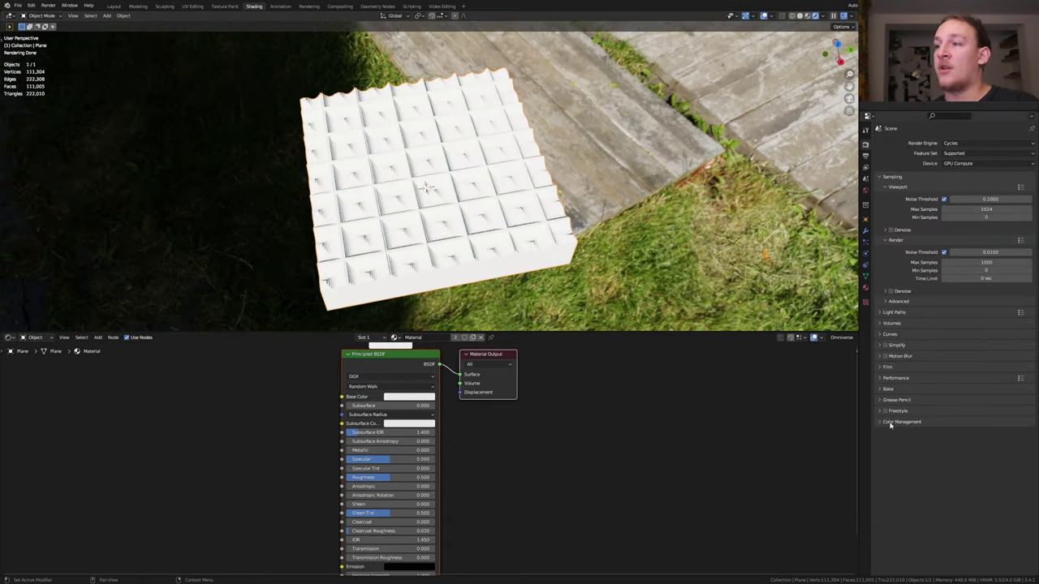
pyautogui.click(891, 422)
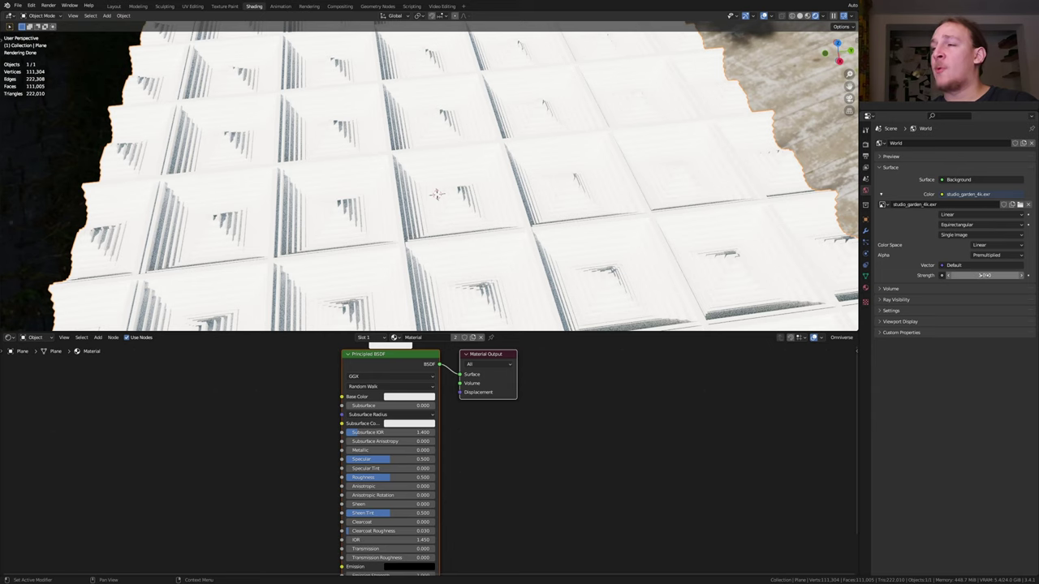
# Step: Set the world background Strength to 0.25
pyautogui.doubleClick(984, 275)
pyautogui.write('.2')
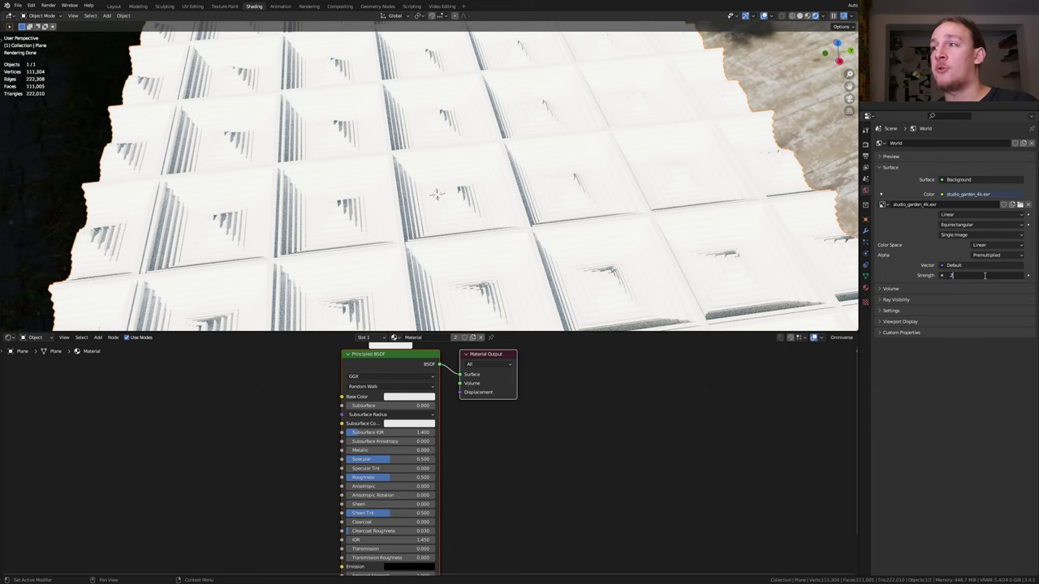
pyautogui.write('5')
pyautogui.press('Return')
# Step: Replace the Principled BSDF with a Mix Shader linked to the Material Output's Surface input
pyautogui.press('x')
pyautogui.hotkey('shift', 'a')
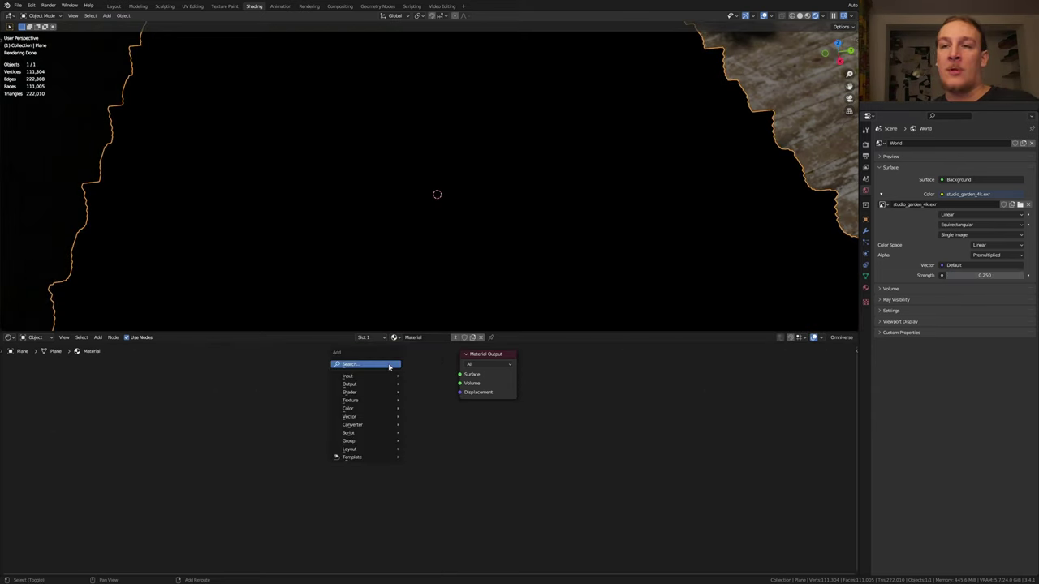
pyautogui.write('mix')
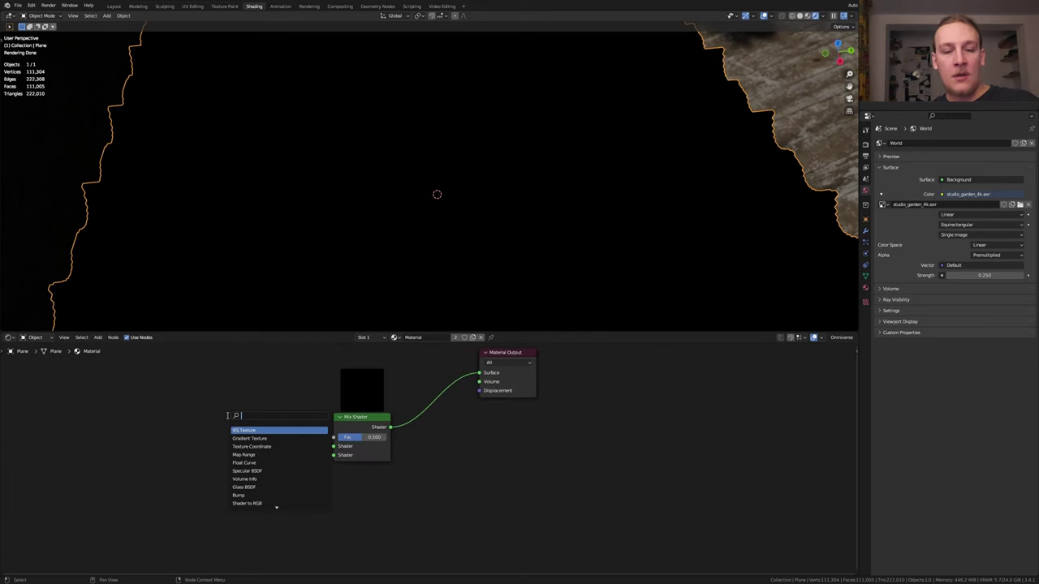
# Step: Add a Translucent BSDF with a light blue color and link it to the Mix Shader's second Shader input
pyautogui.write('tr')
pyautogui.click(256, 429)
pyautogui.click(239, 521)
pyautogui.click(240, 522)
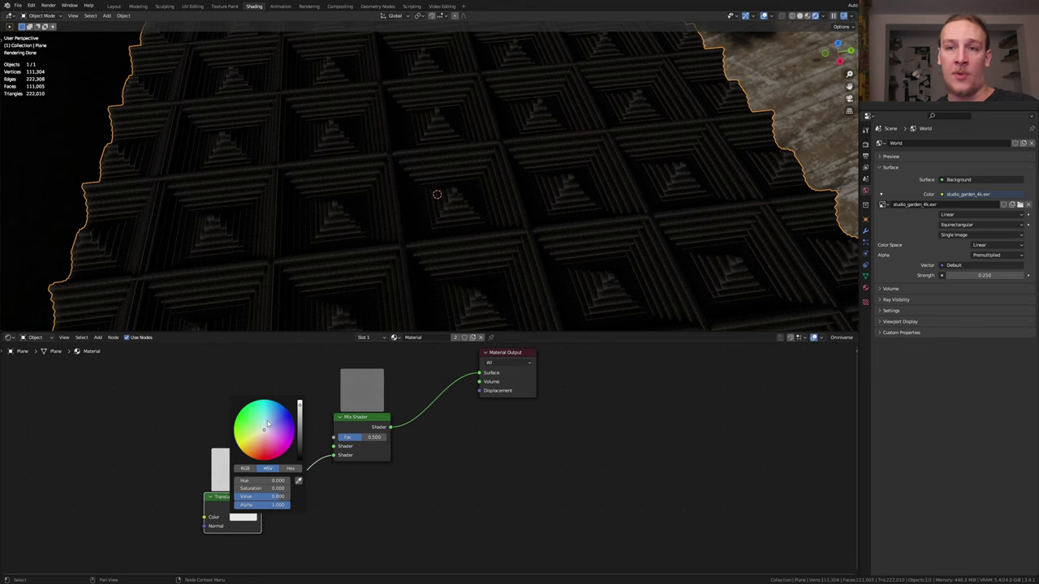
# Step: Link a Glass BSDF with the Translucent BSDF's color to the first Shader input and set the mix Fac to 0.75
pyautogui.hotkey('shift', 'a')
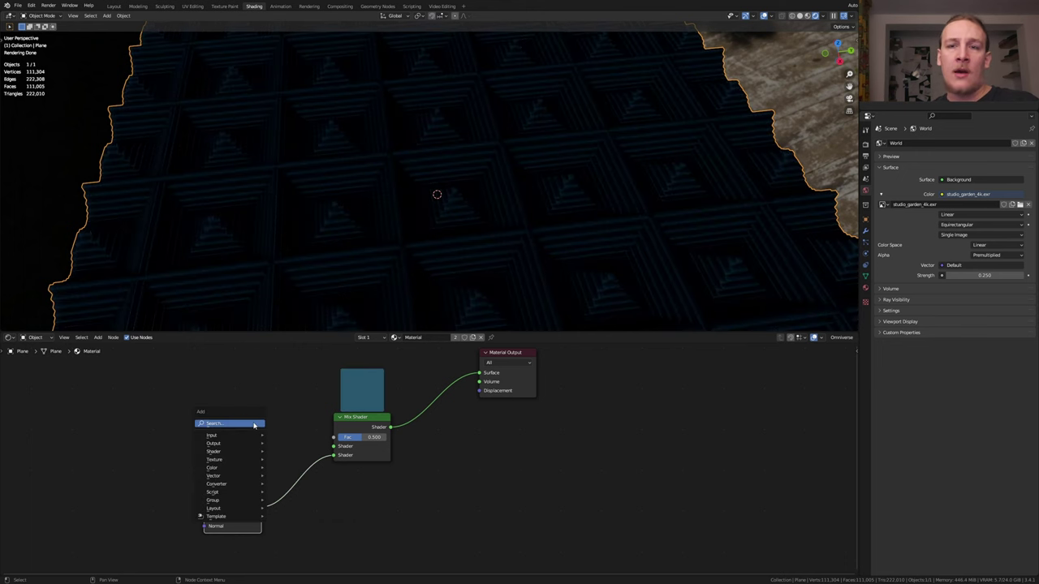
pyautogui.click(255, 424)
pyautogui.write('gl')
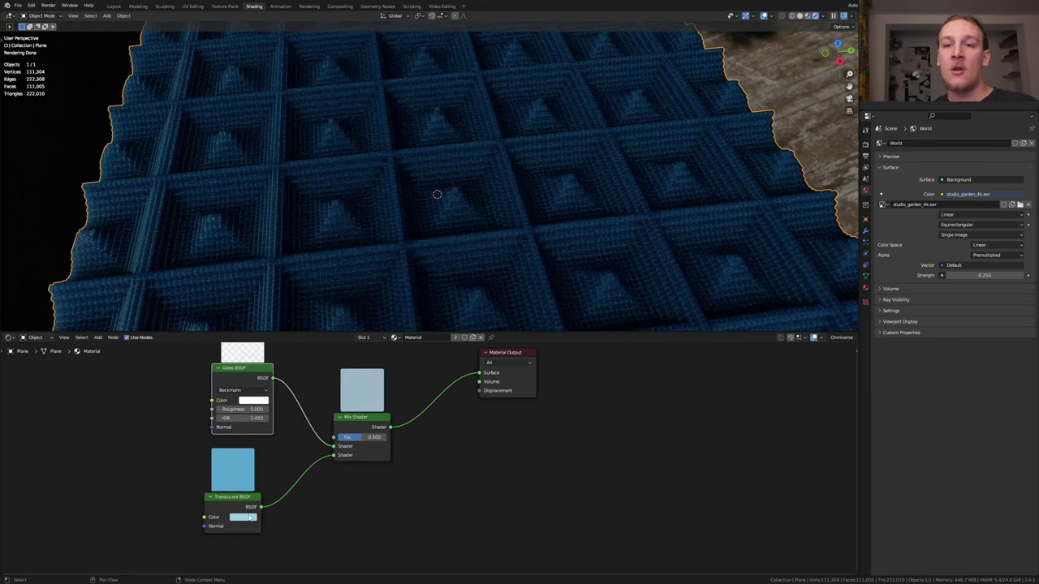
pyautogui.moveTo(249, 518); pyautogui.dragTo(254, 399)
pyautogui.doubleClick(369, 437)
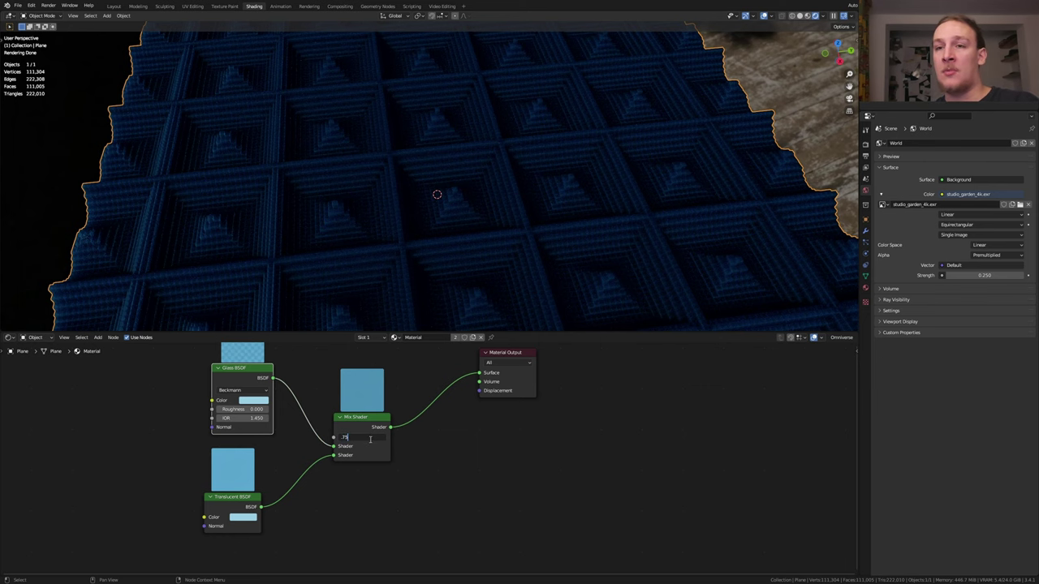
pyautogui.press('Return')
# Step: Add a Noise Texture with Mapping and Texture Coordinate nodes, feeding the Object output into the Mapping Vector
pyautogui.moveTo(370, 439); pyautogui.dragTo(531, 465, button='middle')
pyautogui.hotkey('shift', 'a')
pyautogui.click(312, 420)
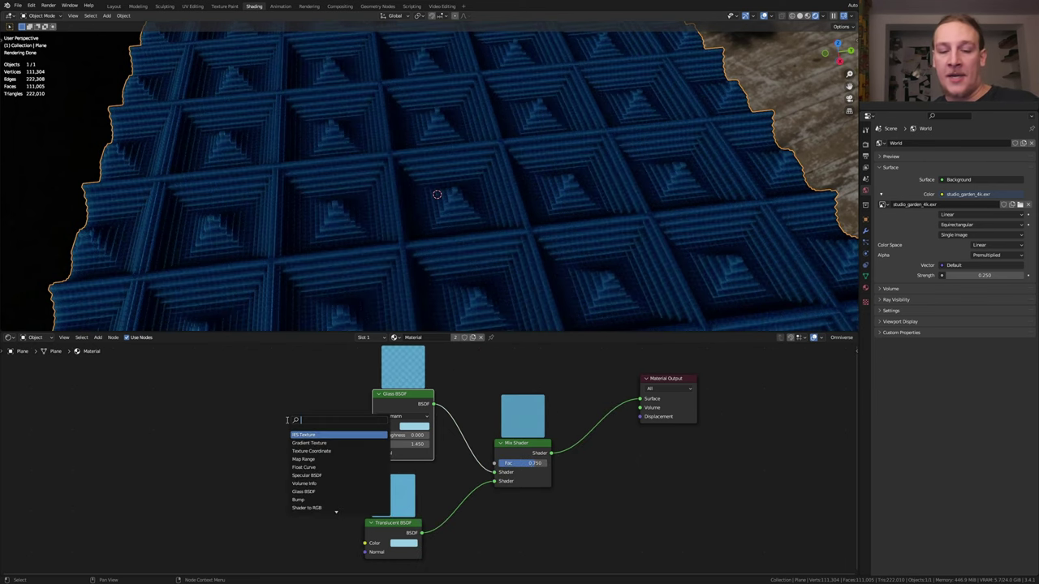
pyautogui.write('noi')
pyautogui.press('Return')
pyautogui.click(223, 401)
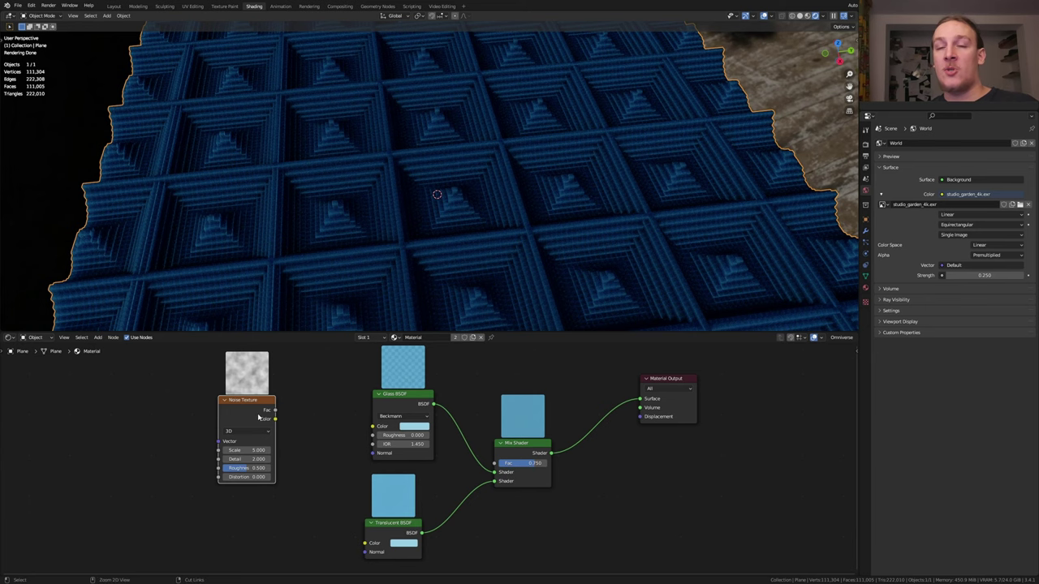
pyautogui.hotkey('ctrl', 't')
pyautogui.moveTo(139, 451); pyautogui.dragTo(253, 447, button='middle')
pyautogui.moveTo(252, 447); pyautogui.dragTo(257, 445)
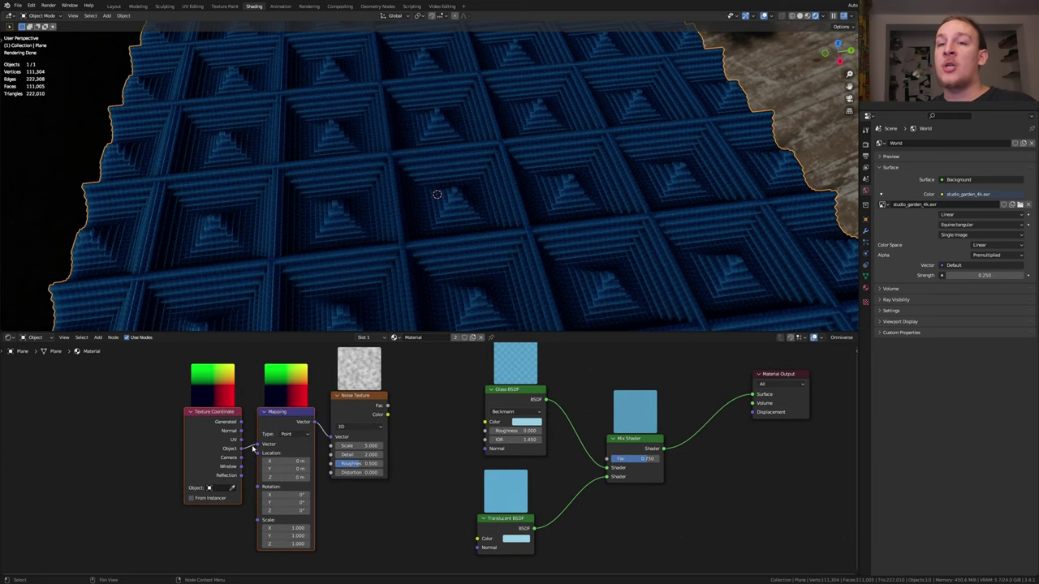
# Step: Link the noise Fac to the Glass Roughness and, through a reroute, to both shaders' Normal inputs; set the noise Scale to 1000
pyautogui.moveTo(406, 404); pyautogui.dragTo(340, 391, button='middle')
pyautogui.moveTo(323, 393); pyautogui.dragTo(412, 534)
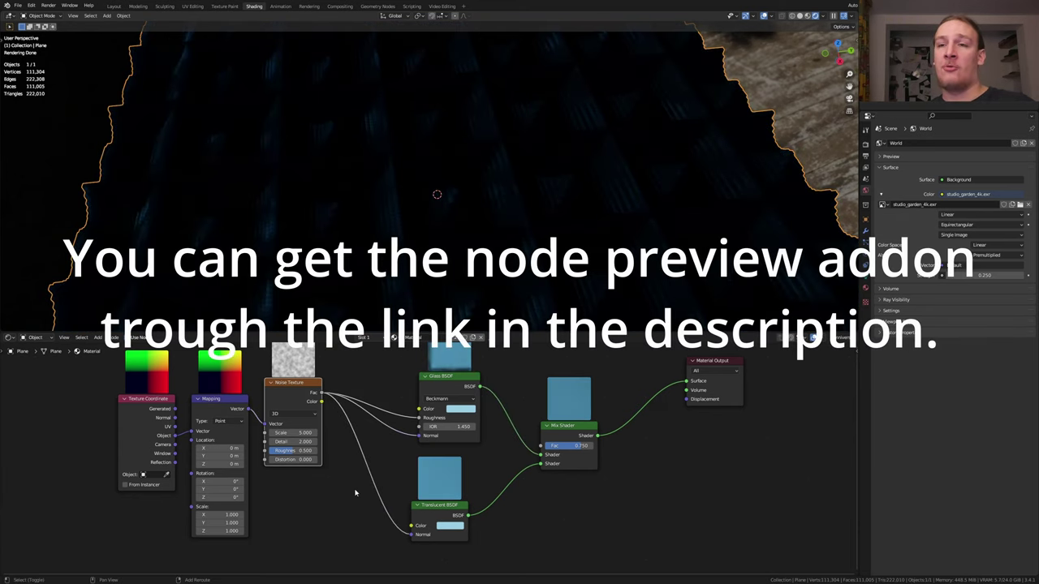
pyautogui.keyDown('shift'); pyautogui.moveTo(388, 437); pyautogui.dragTo(387, 437, button='right'); pyautogui.keyUp('shift')
pyautogui.click(300, 433)
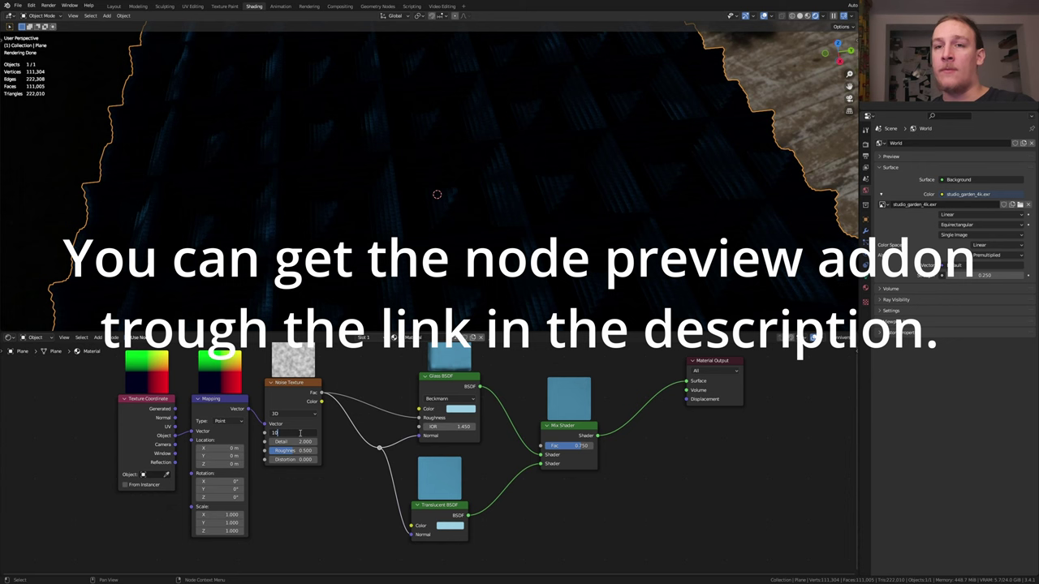
pyautogui.press('Return')
# Step: Insert a Bump node between the Noise Texture and the reroute, with the noise Fac linked to its Height input
pyautogui.hotkey('shift', 'a')
pyautogui.click(468, 403)
pyautogui.write('bump')
pyautogui.press('Return')
pyautogui.click(349, 434)
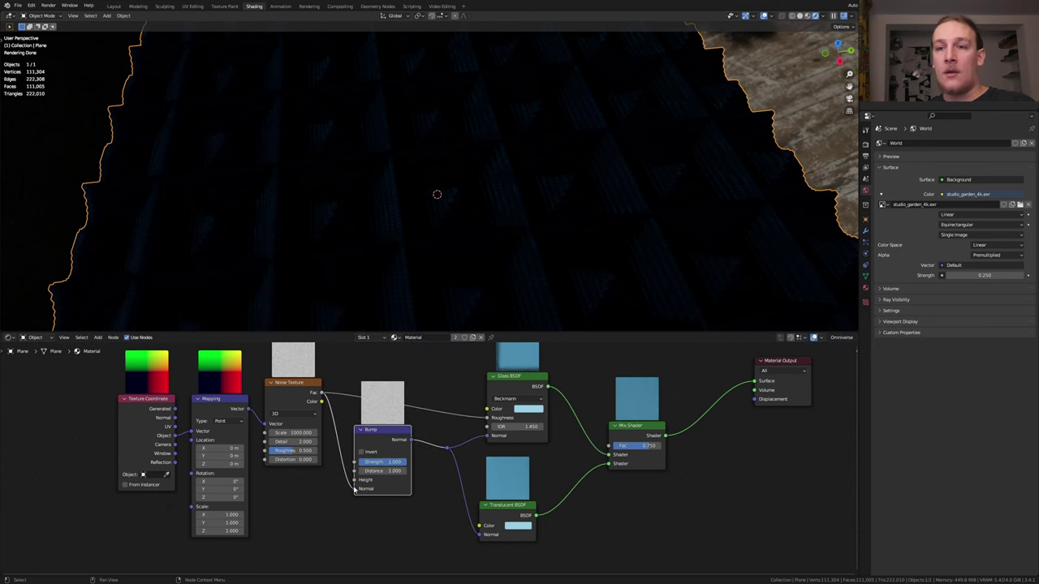
pyautogui.moveTo(354, 490); pyautogui.dragTo(354, 483)
# Step: Set the Bump Strength to 0.05 and save the file
pyautogui.click(387, 462)
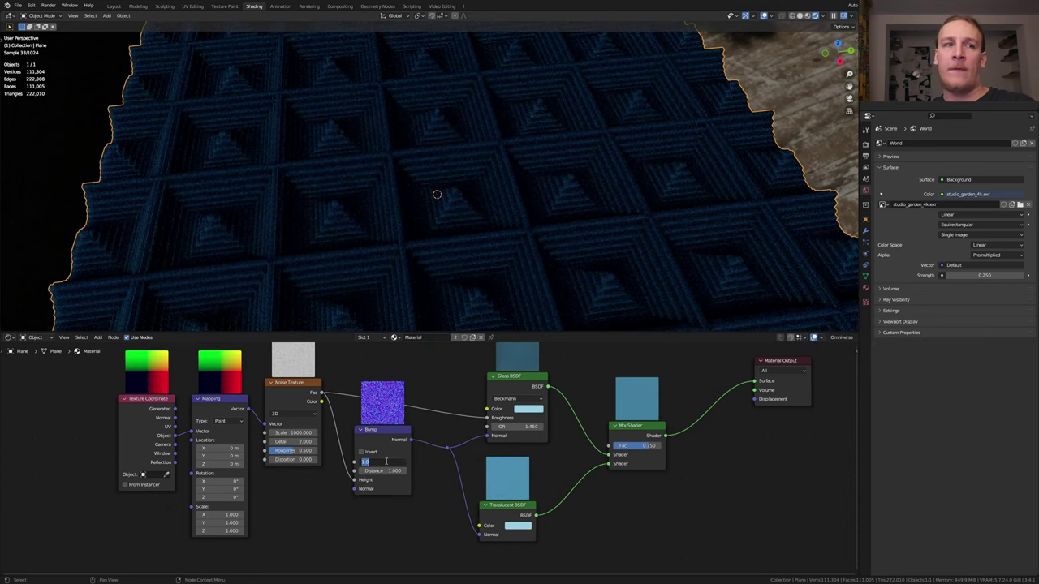
pyautogui.write('.05')
pyautogui.press('Return')
pyautogui.hotkey('ctrl', 's')
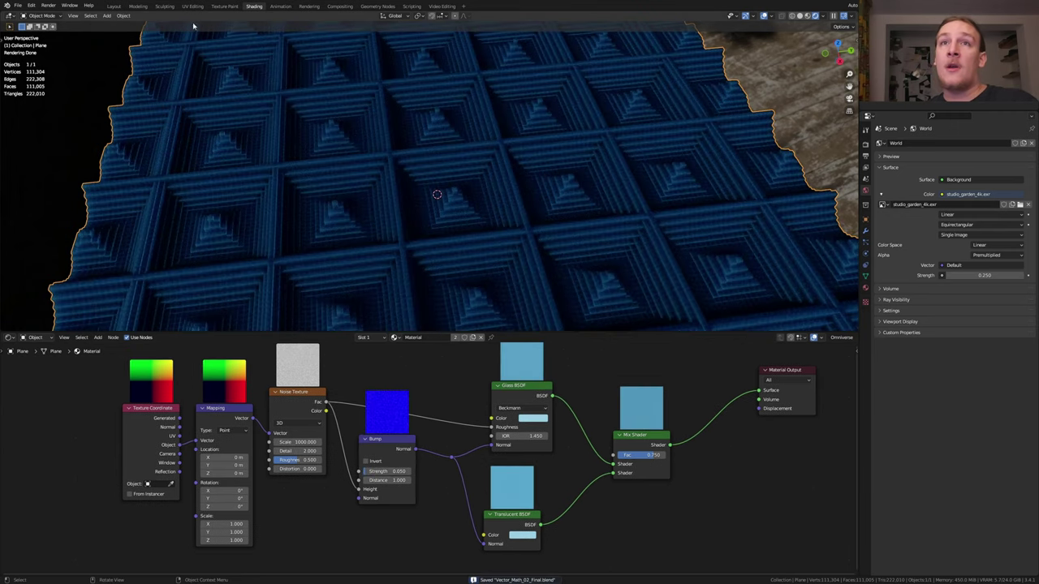
# Step: In the Layout workspace, add a camera, aim it down at the grid from the front, and look through it
pyautogui.click(114, 5)
pyautogui.hotkey('shift', 'a')
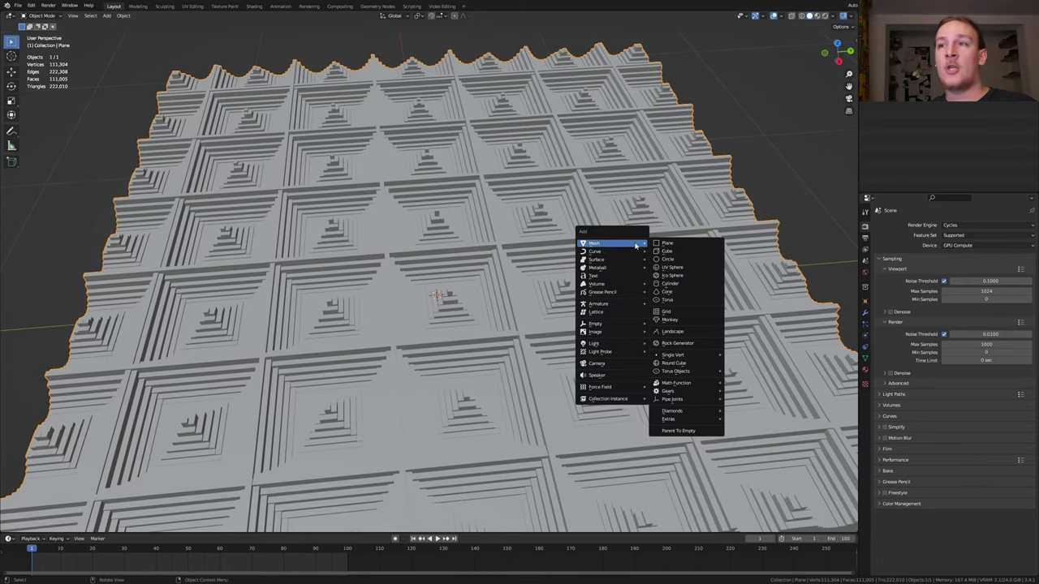
pyautogui.click(621, 367)
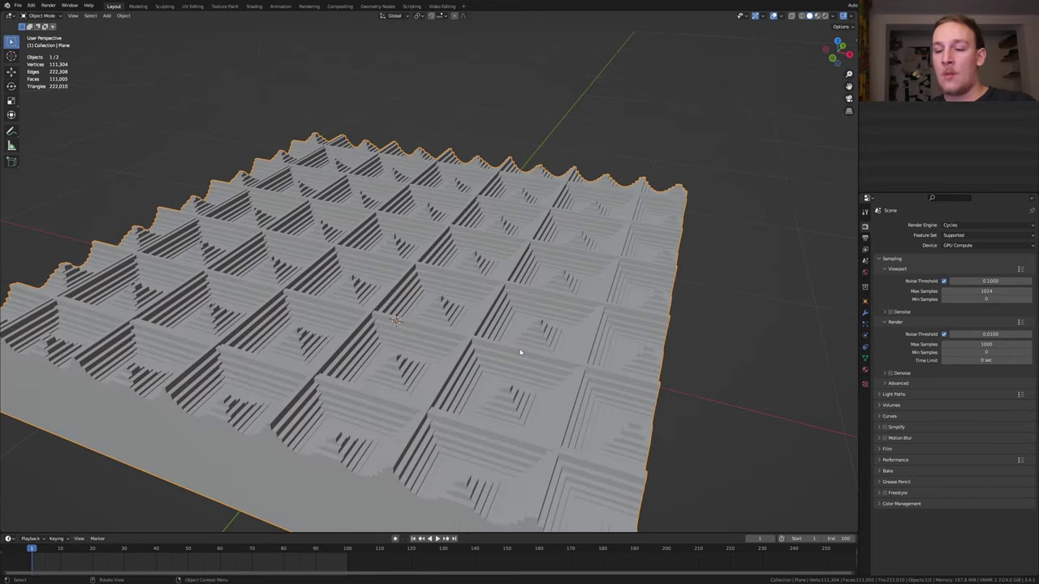
pyautogui.scroll(-2, 521, 352)
pyautogui.scroll(-1, 521, 353)
pyautogui.press('KP_1')
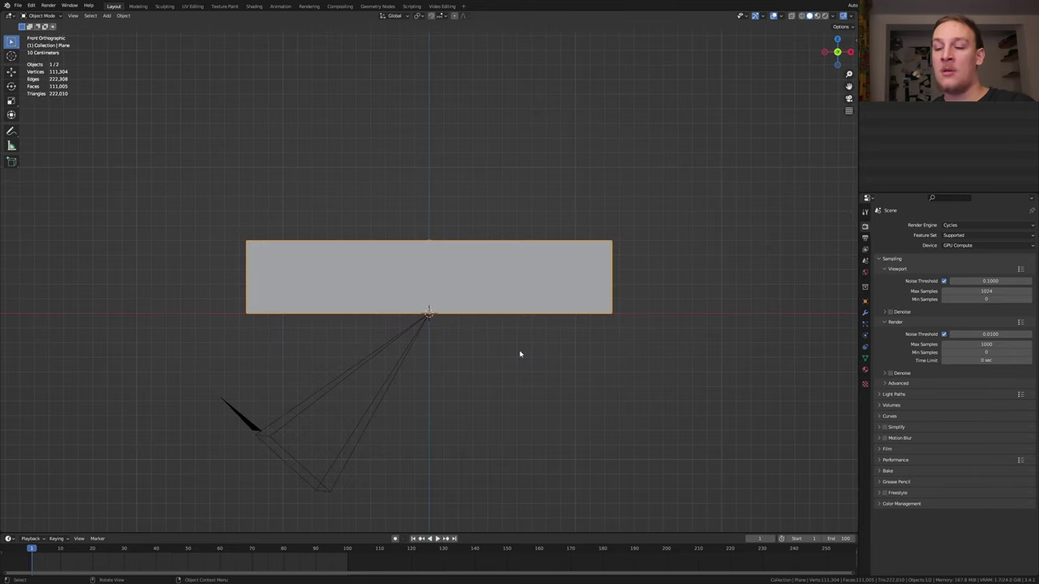
pyautogui.moveTo(520, 354); pyautogui.dragTo(531, 282, button='middle')
pyautogui.press('KP_0')
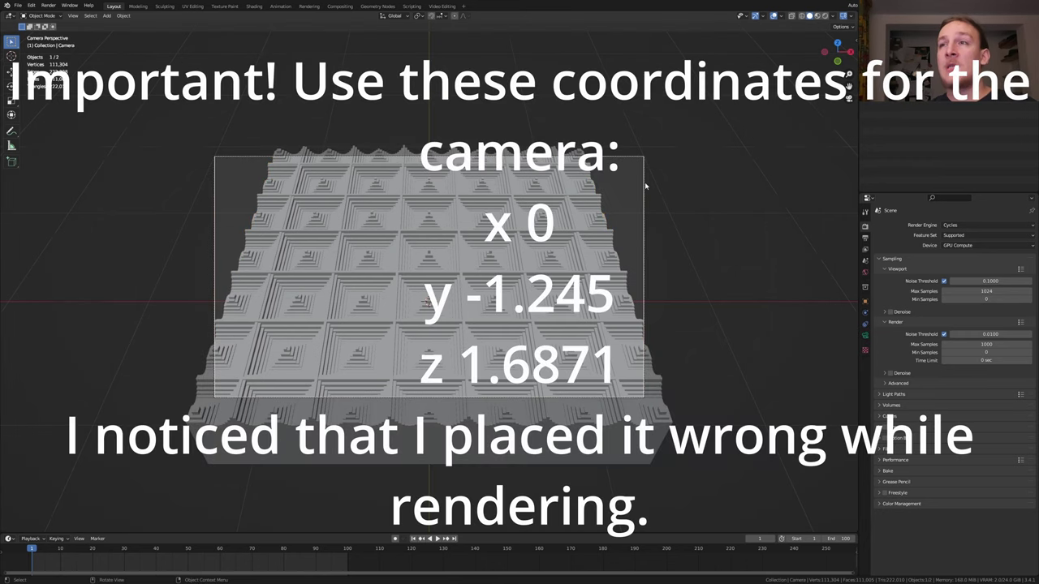
# Step: Move the camera about 2.04 m toward the grid along its local Z axis and shift it backward along global Y
pyautogui.press('g')
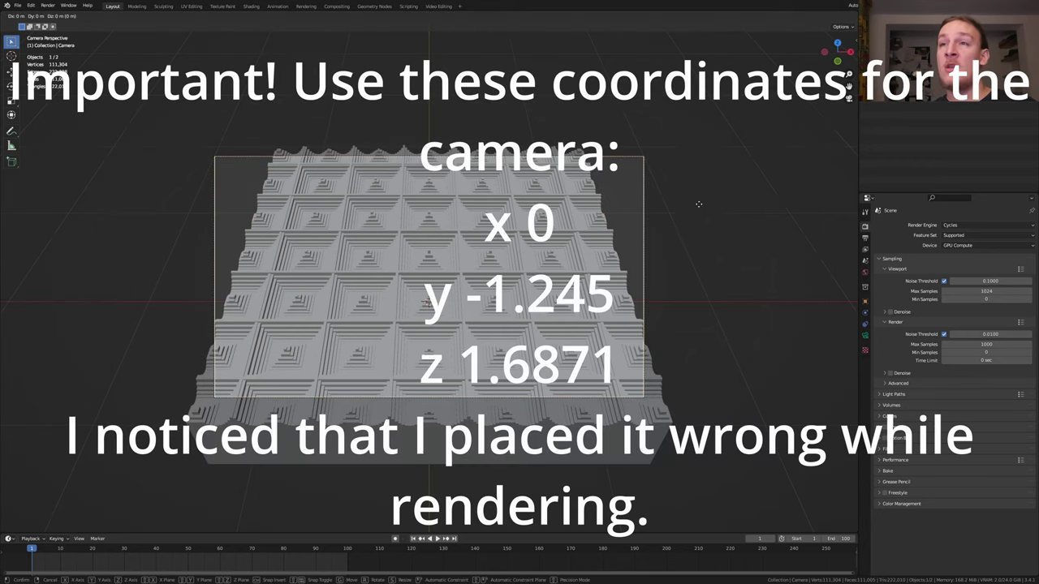
pyautogui.press('z')
pyautogui.press('z')
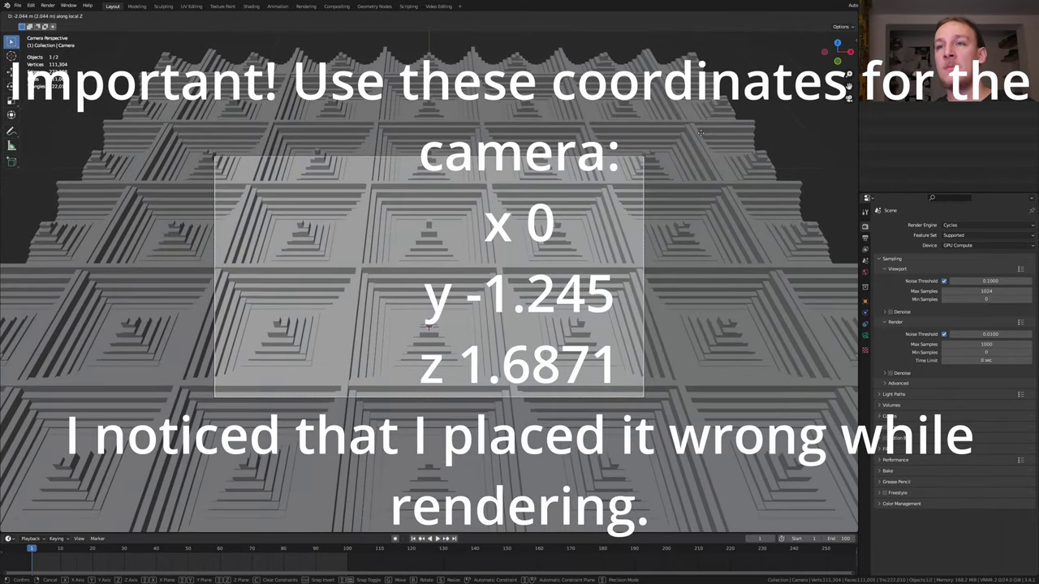
pyautogui.click(699, 142)
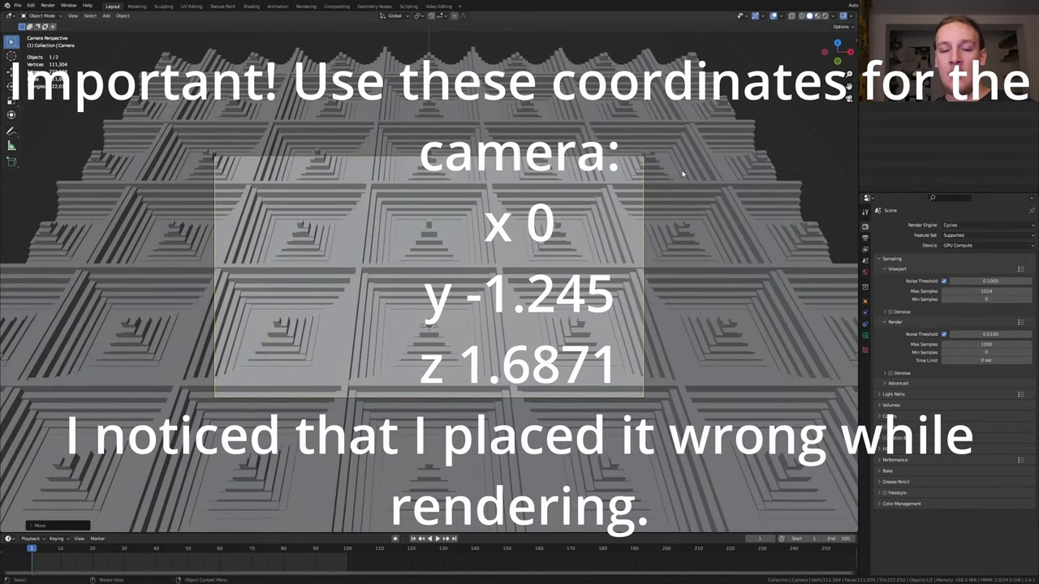
pyautogui.press('g')
pyautogui.press('y')
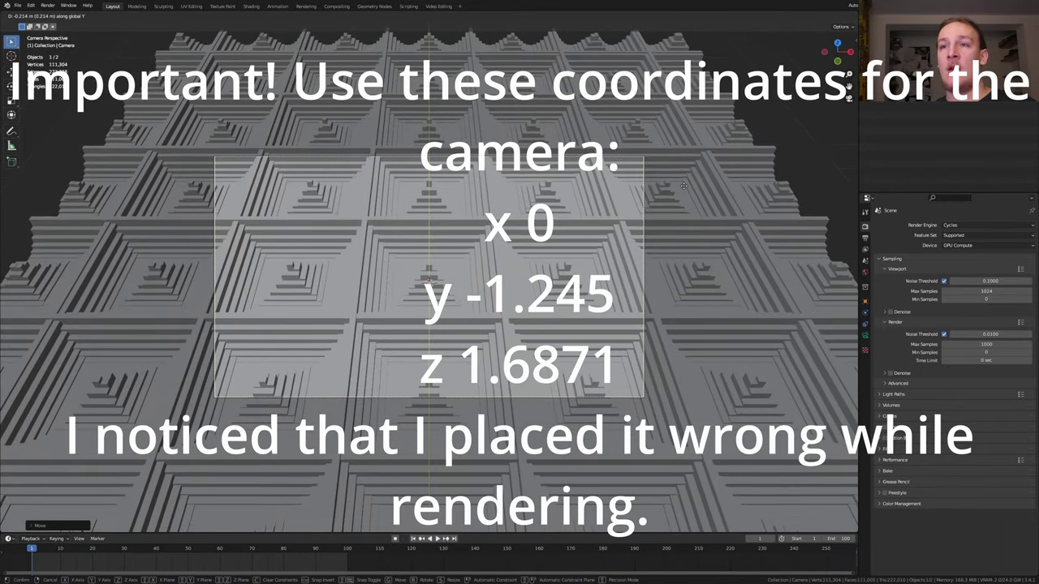
# Step: Add a Plain Axes empty at the centre of the grid and raise it above the origin
pyautogui.hotkey('shift', 'a')
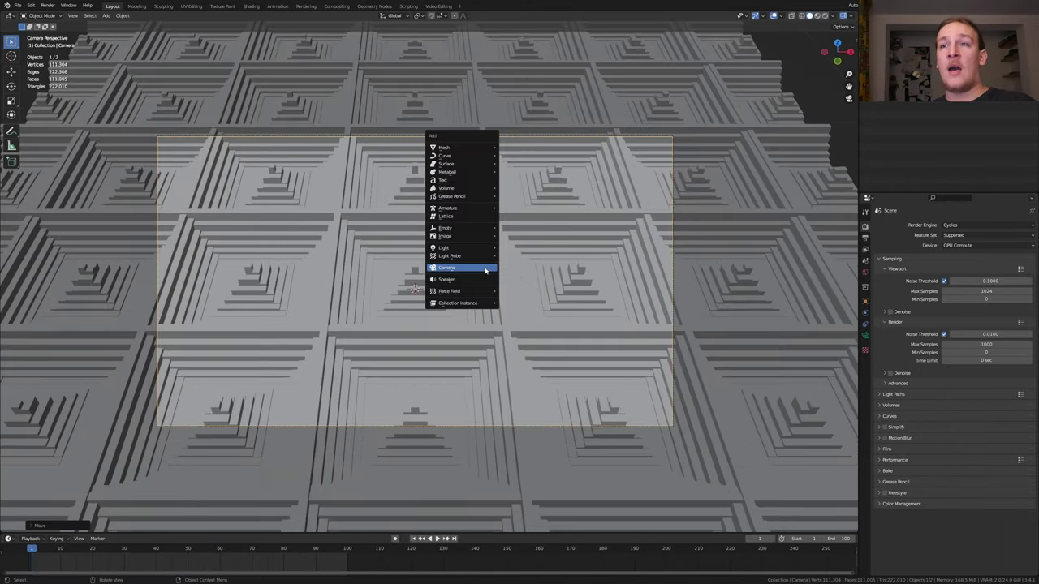
pyautogui.moveTo(475, 222)
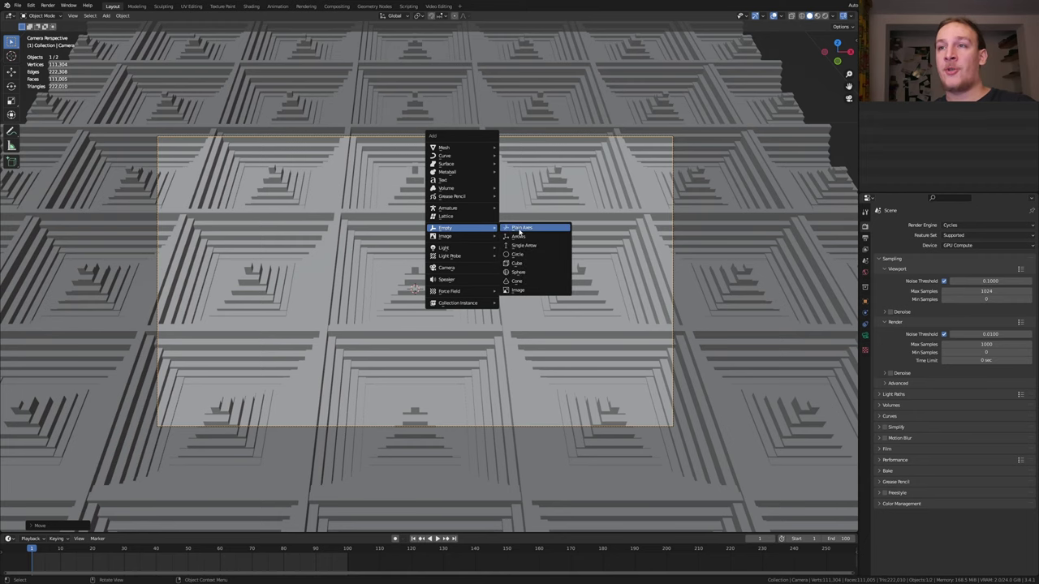
pyautogui.click(521, 227)
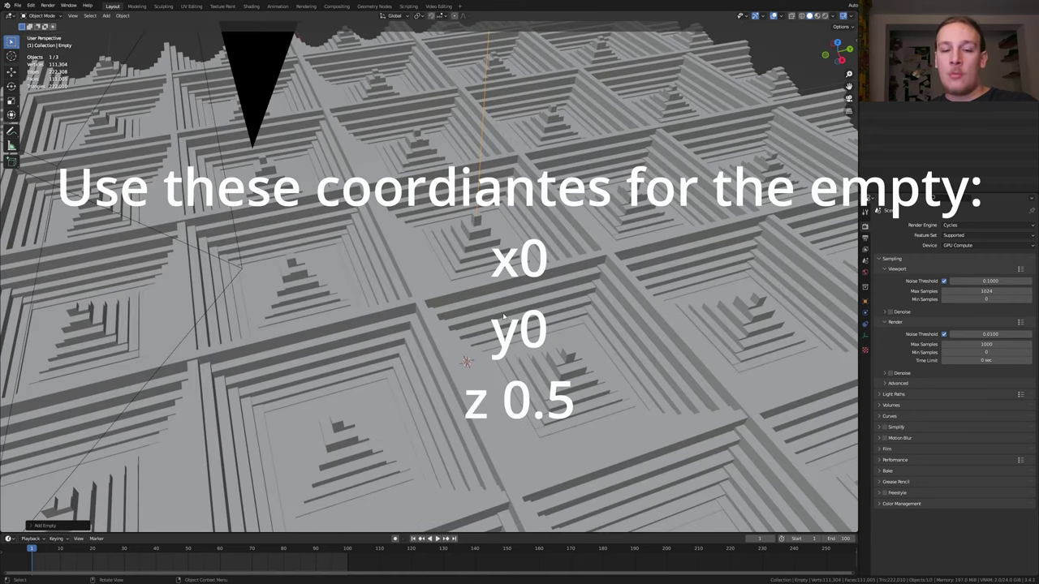
pyautogui.press('g')
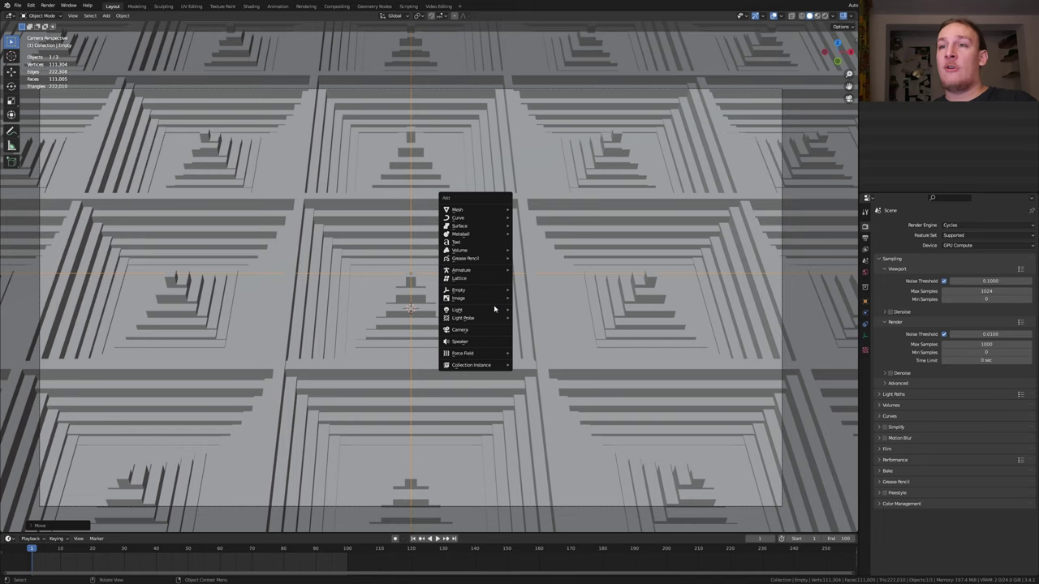
# Step: Add an area light, raise it along Z above the grid, and switch to the right orthographic view
pyautogui.moveTo(494, 318)
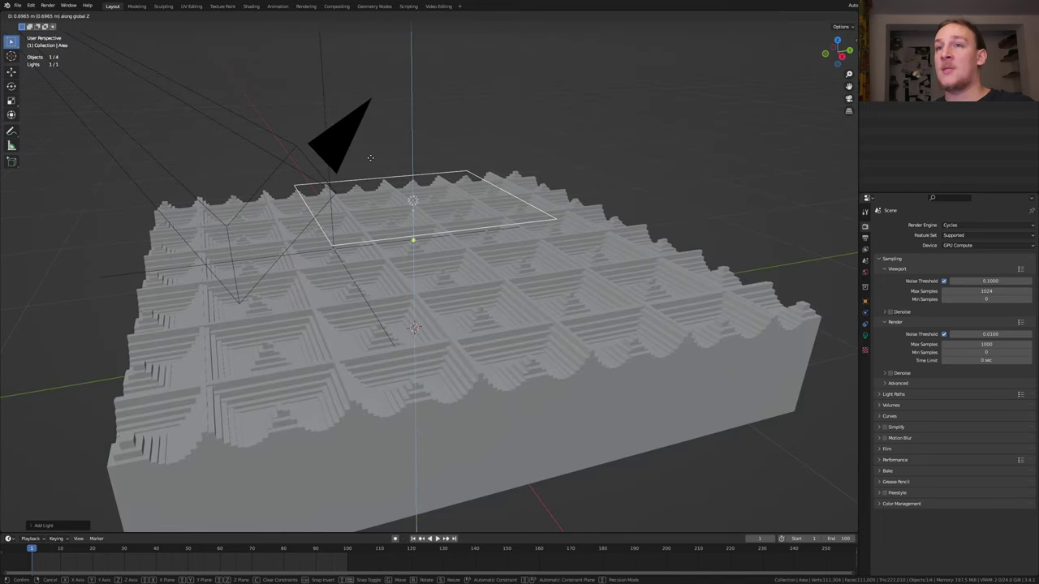
pyautogui.click(404, 85)
pyautogui.press('KP_3')
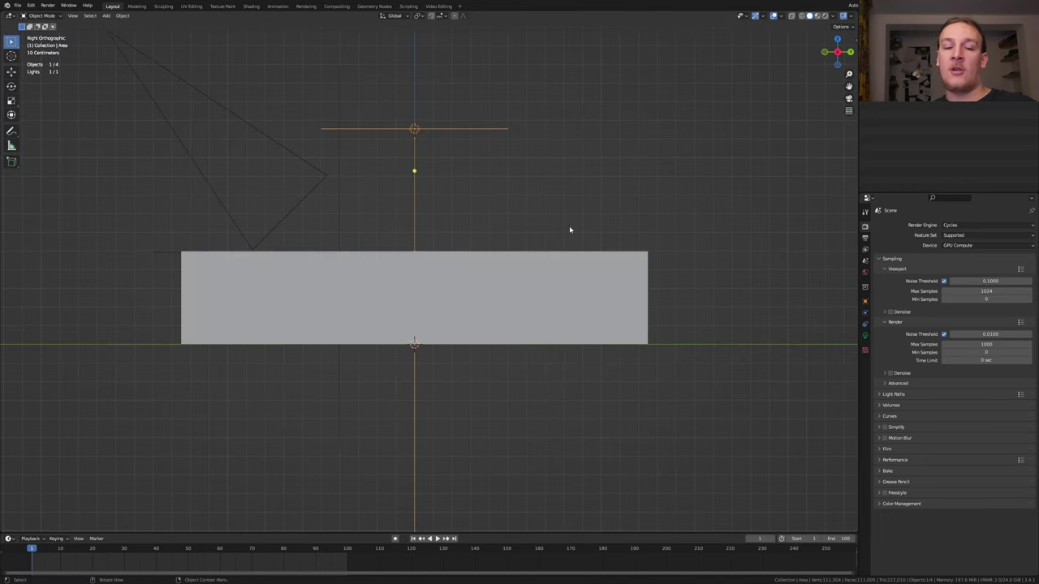
# Step: Rotate the area light above the grid and scale it along the X axis
pyautogui.press('r')
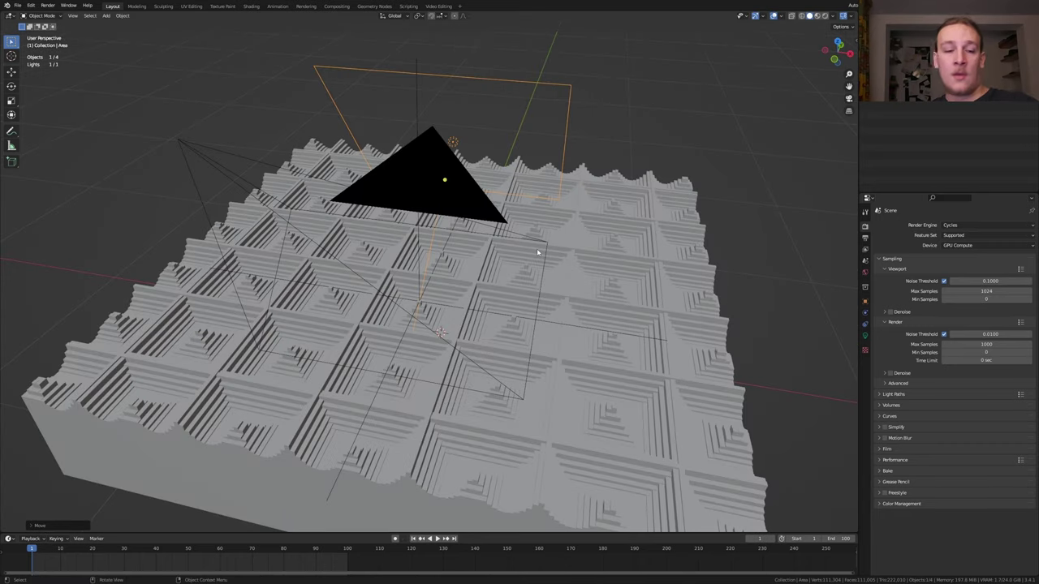
pyautogui.press('s')
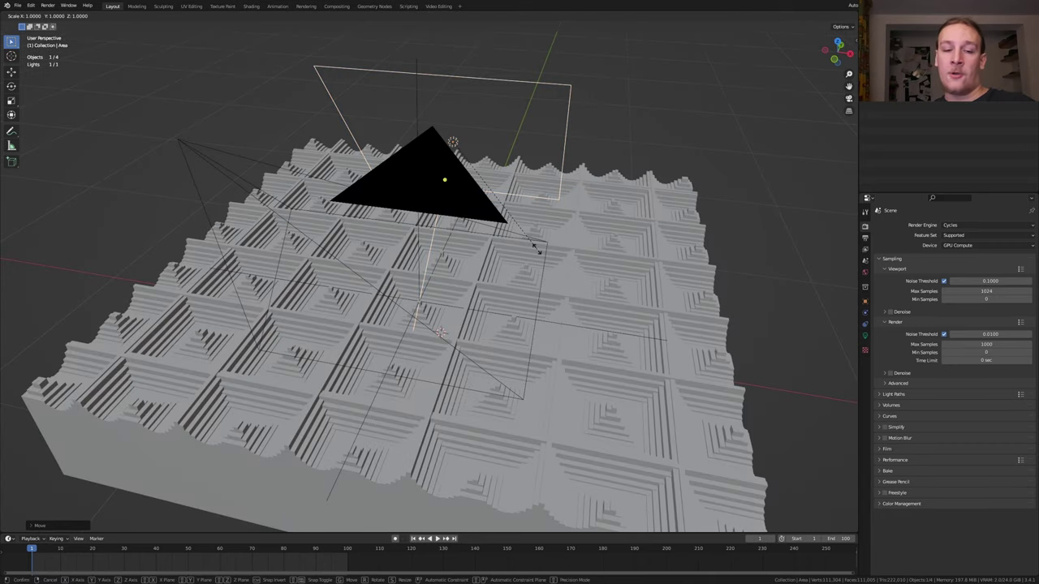
pyautogui.press('x')
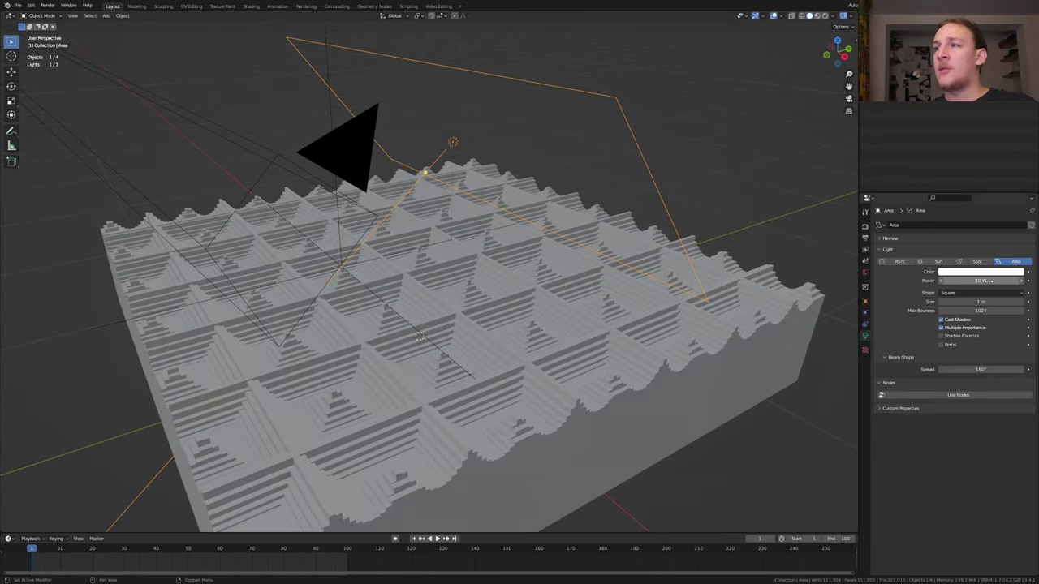
# Step: Set the area light's power to 125 W and show the rendered preview through the camera
pyautogui.click(989, 281)
pyautogui.write('125')
pyautogui.press('Return')
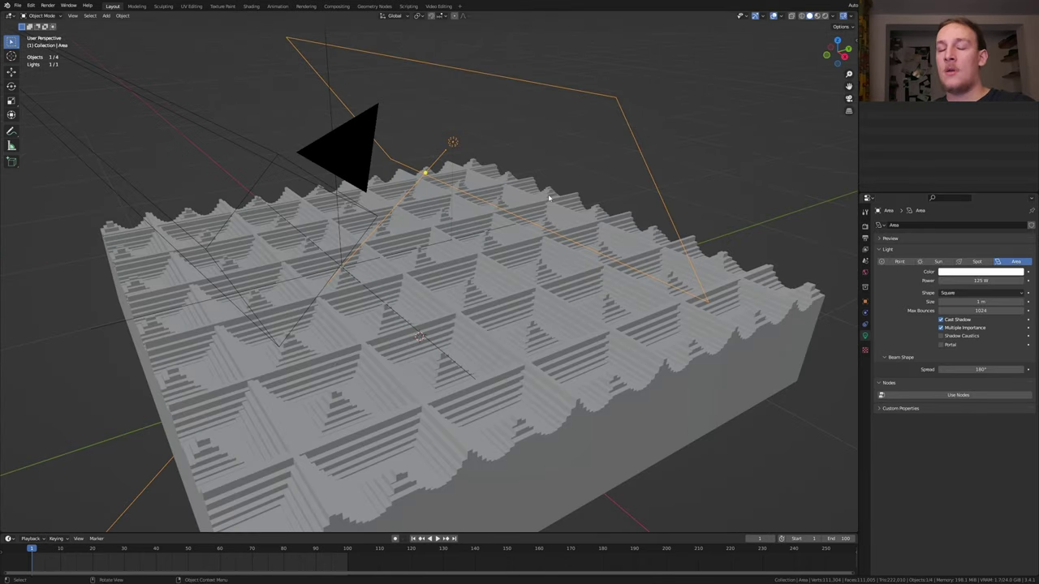
pyautogui.press('KP_0')
pyautogui.click(825, 16)
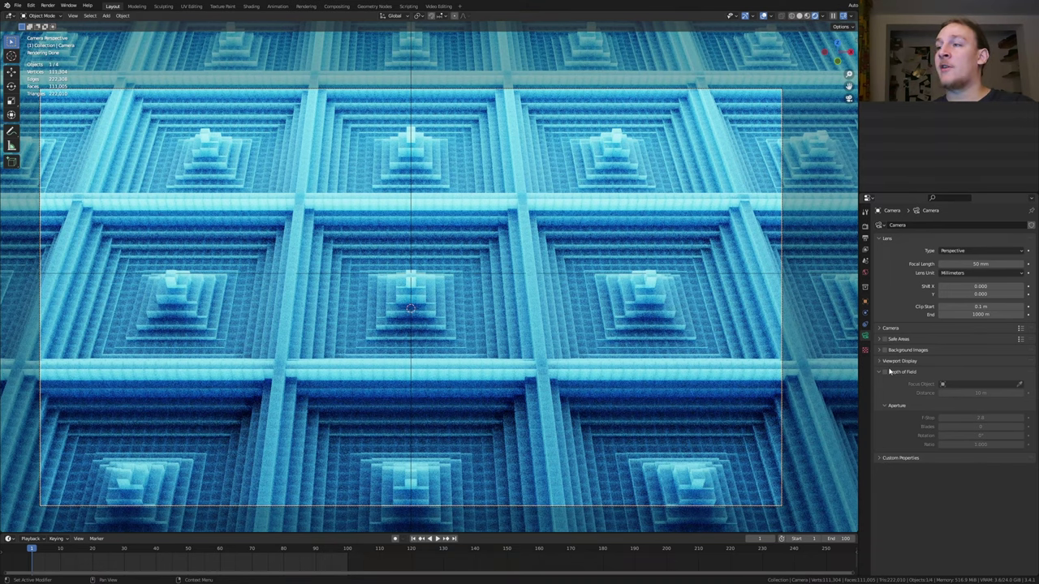
# Step: Enable the camera's depth of field with the Empty as focus object, an F-Stop of 1.0 and 16 blades
pyautogui.click(885, 372)
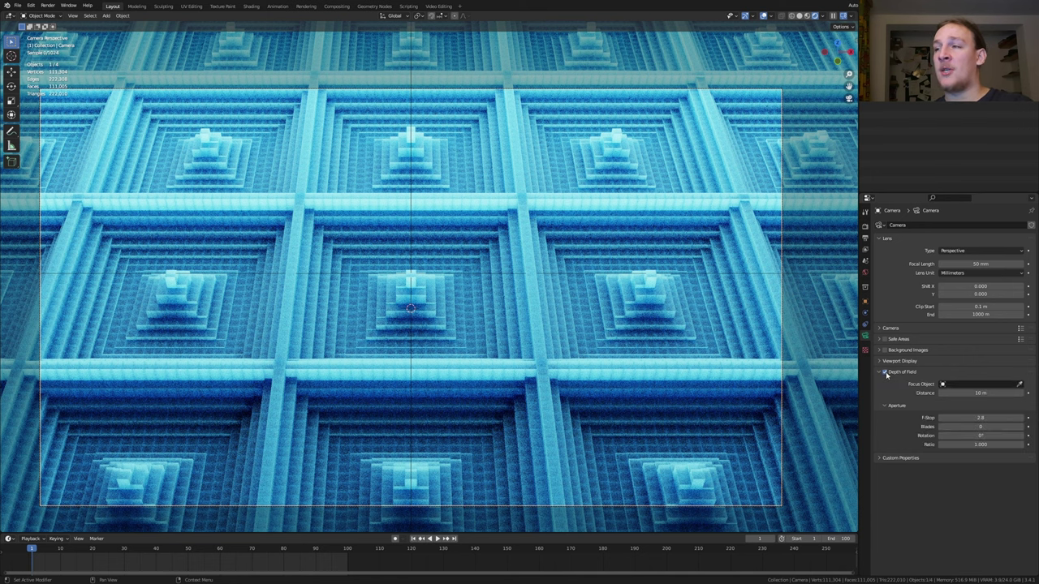
pyautogui.click(970, 384)
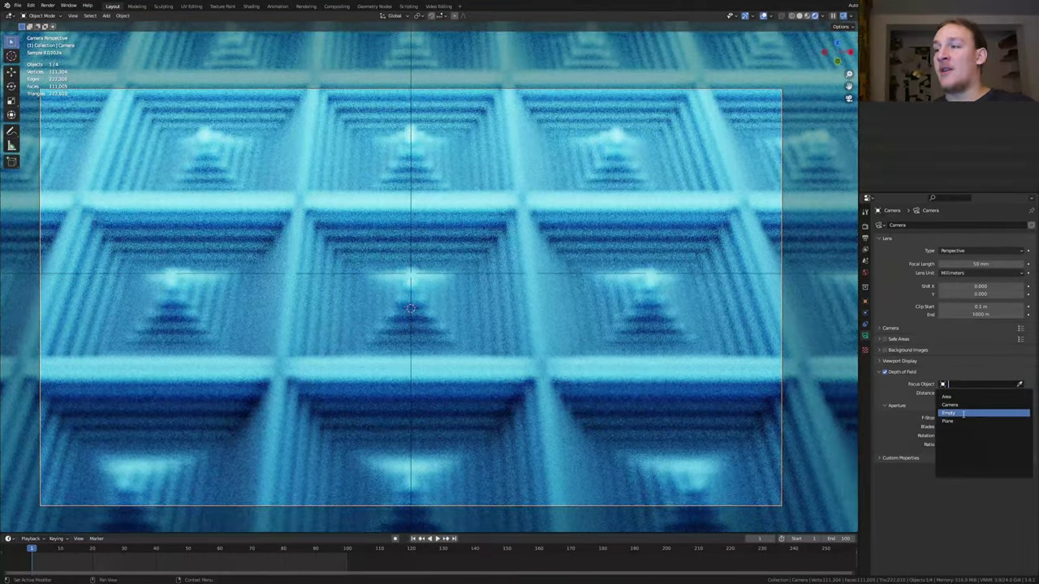
pyautogui.click(964, 414)
pyautogui.doubleClick(971, 418)
pyautogui.write('1')
pyautogui.press('Return')
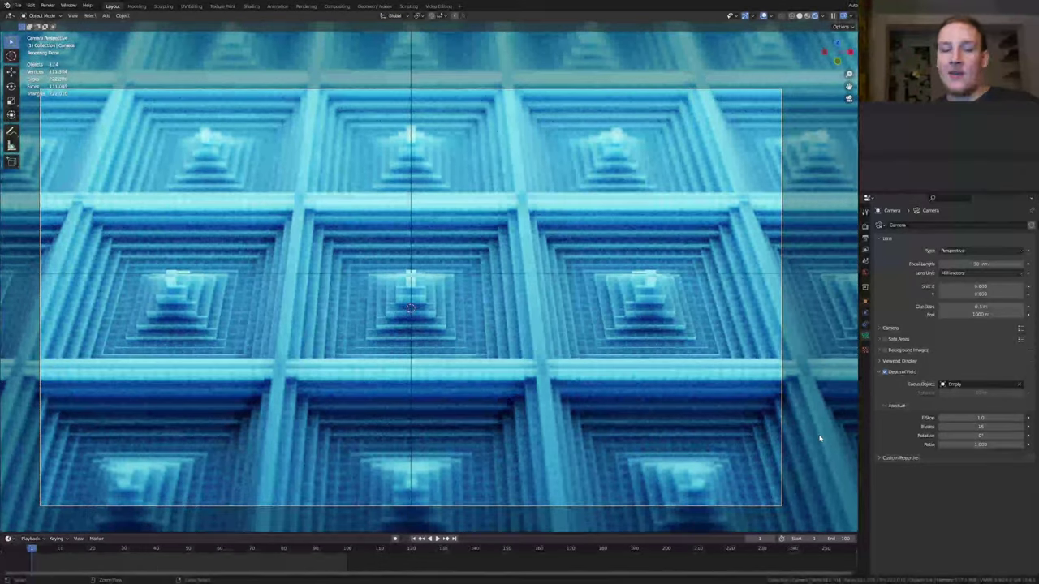
# Step: Save the file, render a still image of frame 1 and close the render window
pyautogui.hotkey('ctrl', 's')
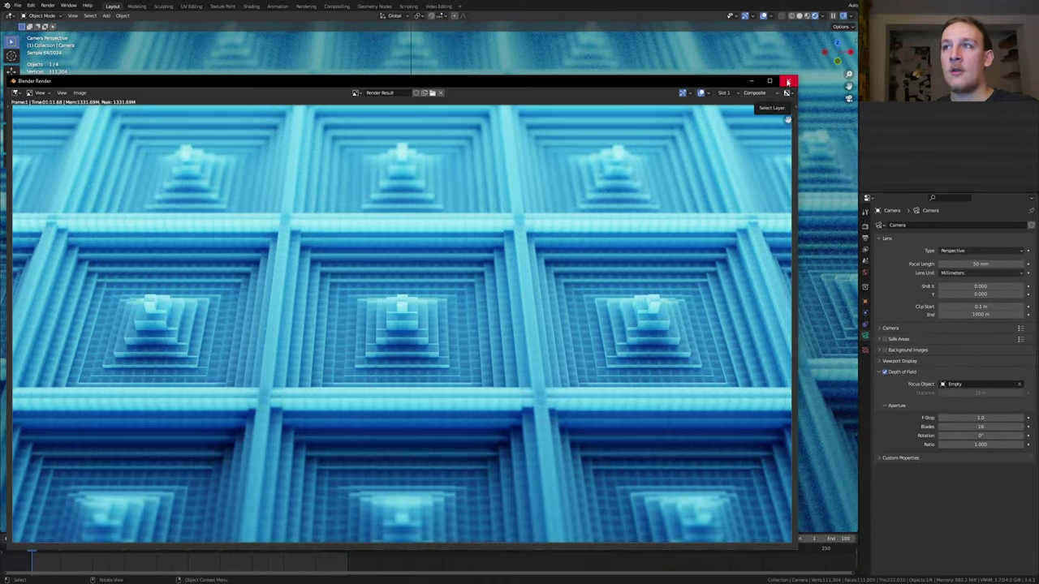
pyautogui.click(788, 81)
# Step: In the Compositing workspace, connect a Viewer to the Denoise output and feed Composite and Viewer through a shared reroute
pyautogui.click(336, 6)
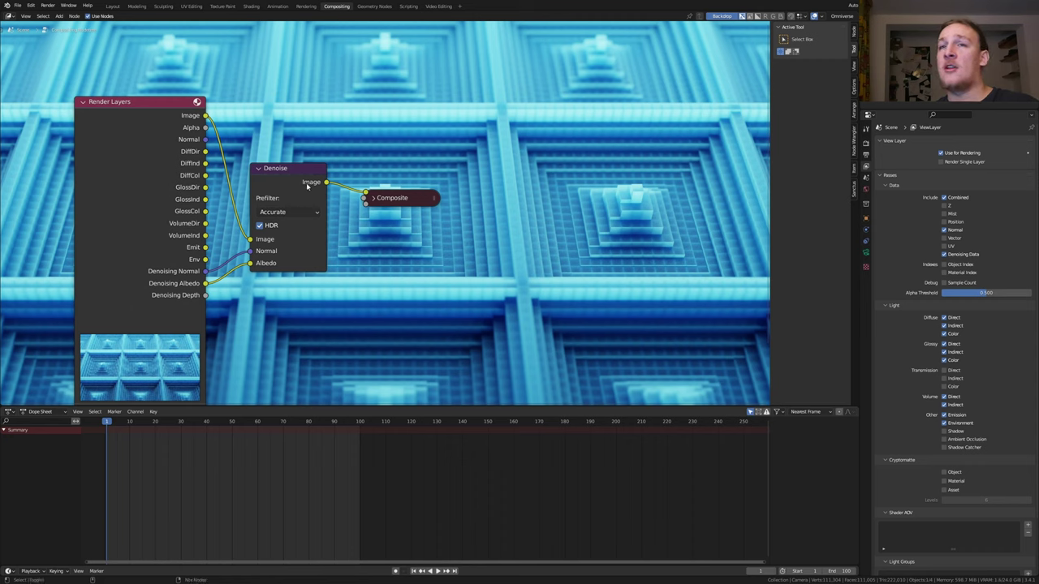
pyautogui.keyDown('ctrl'); pyautogui.keyDown('shift'); pyautogui.click(306, 183); pyautogui.keyUp('shift'); pyautogui.keyUp('ctrl')
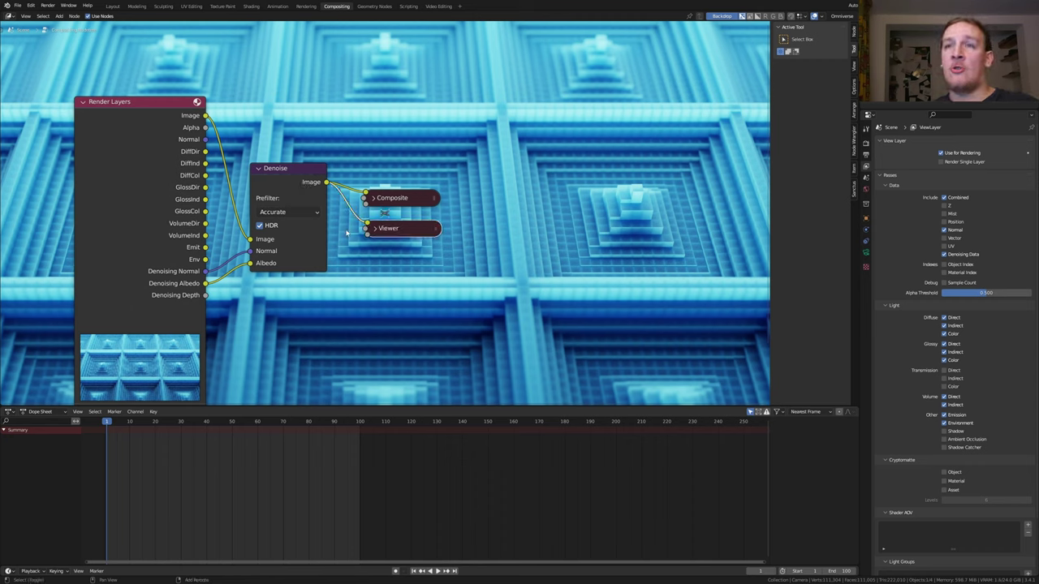
pyautogui.keyDown('shift'); pyautogui.moveTo(356, 161); pyautogui.dragTo(346, 219, button='right'); pyautogui.keyUp('shift')
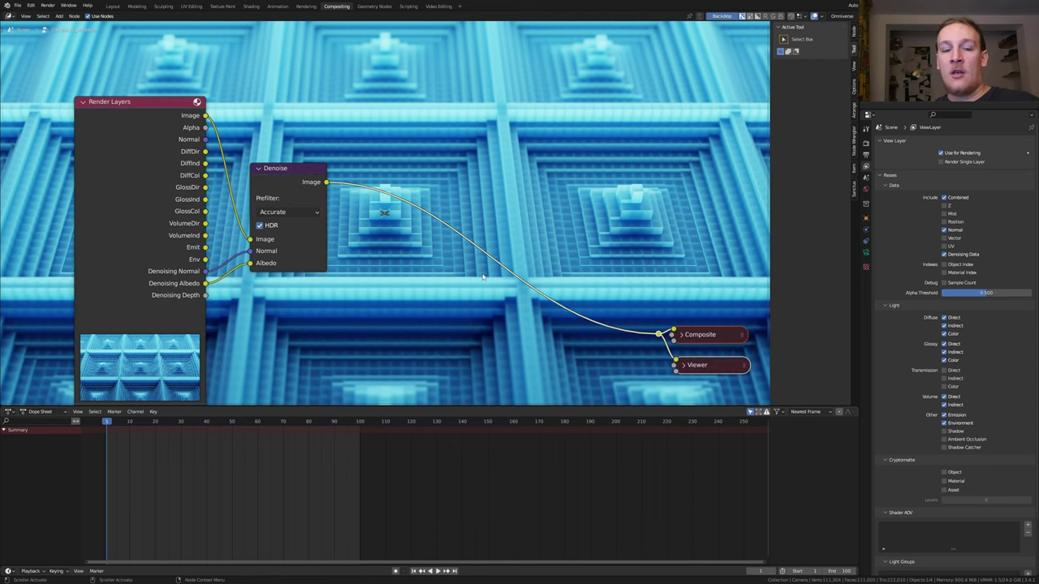
# Step: Insert a Color Balance node after Denoise, tinting its lift pale yellow and its gamma light blue
pyautogui.hotkey('shift', 'a')
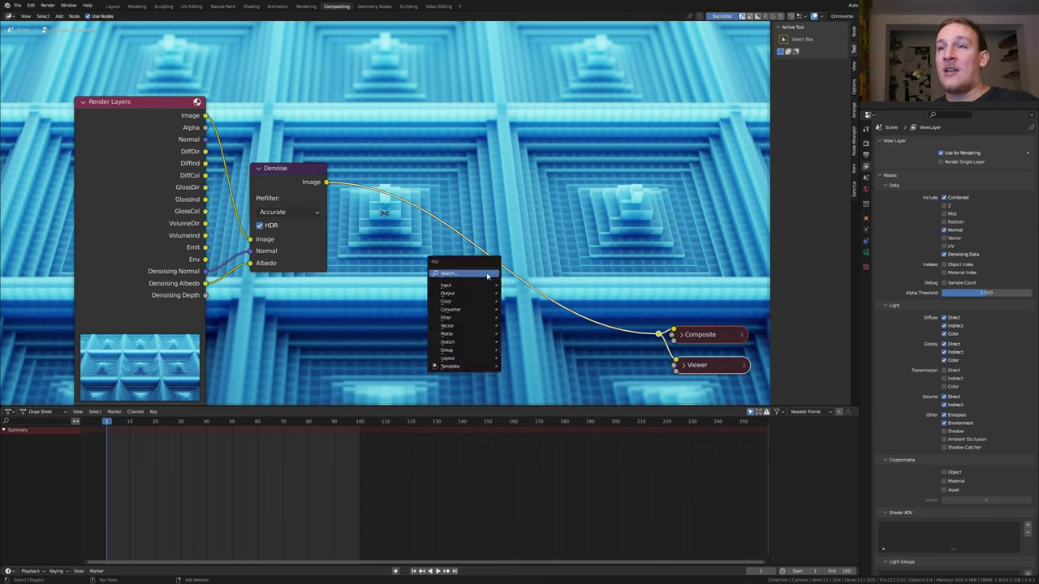
pyautogui.click(488, 274)
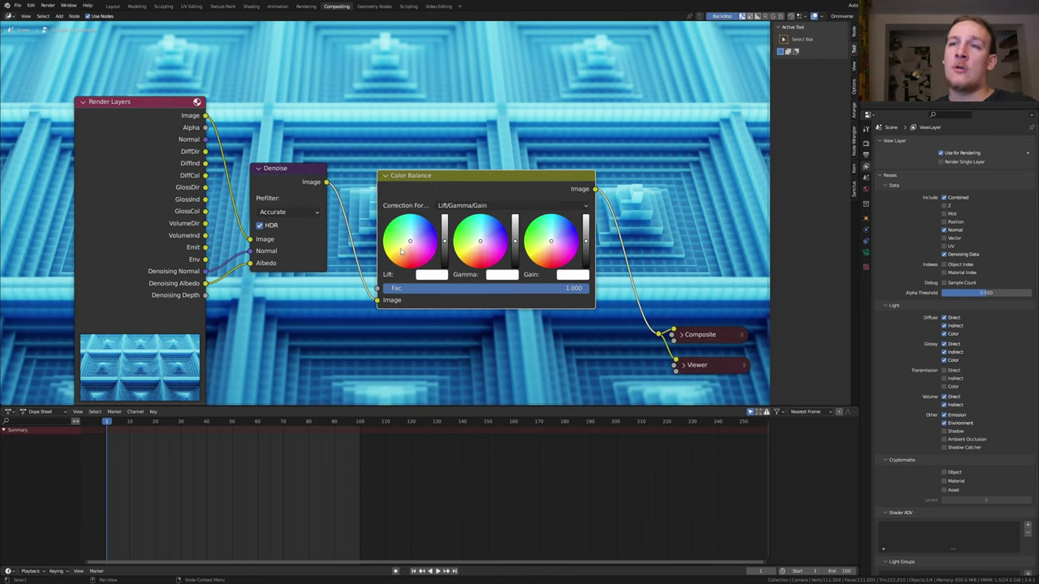
pyautogui.click(401, 253)
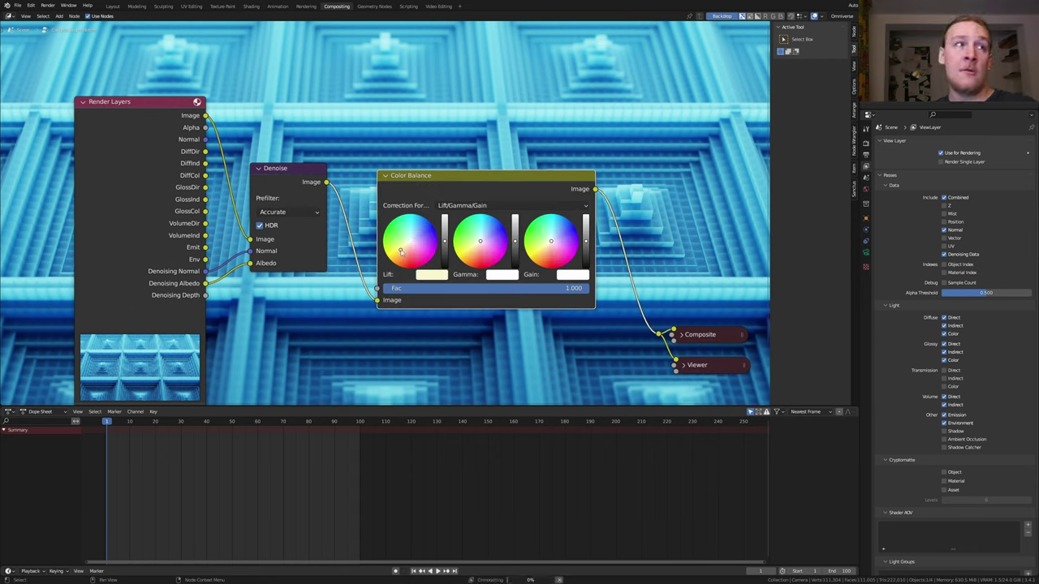
pyautogui.click(491, 228)
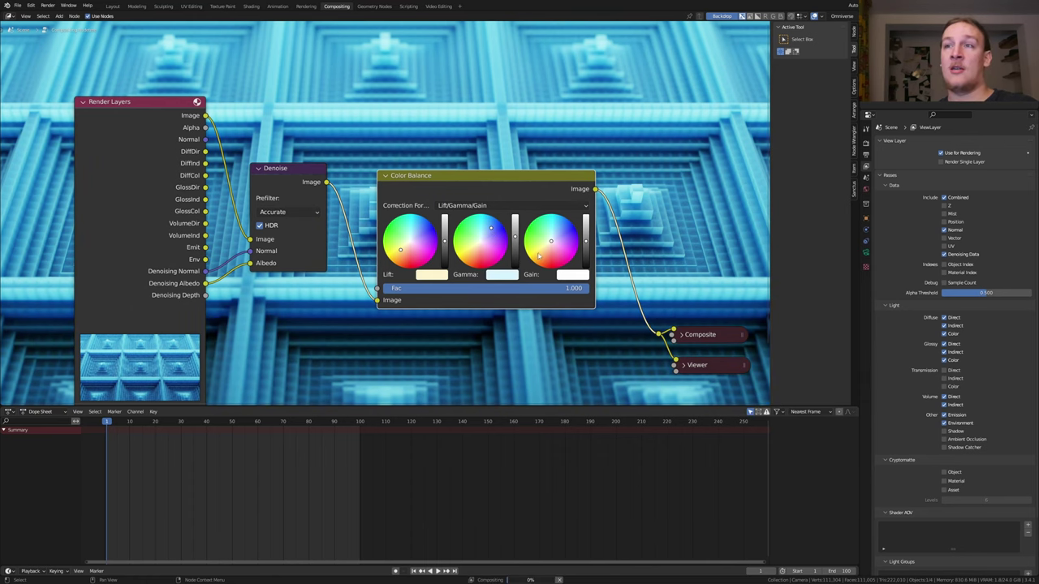
# Step: Insert a Mix node between Denoise and Color Balance and set its factor to 0.03
pyautogui.click(477, 186)
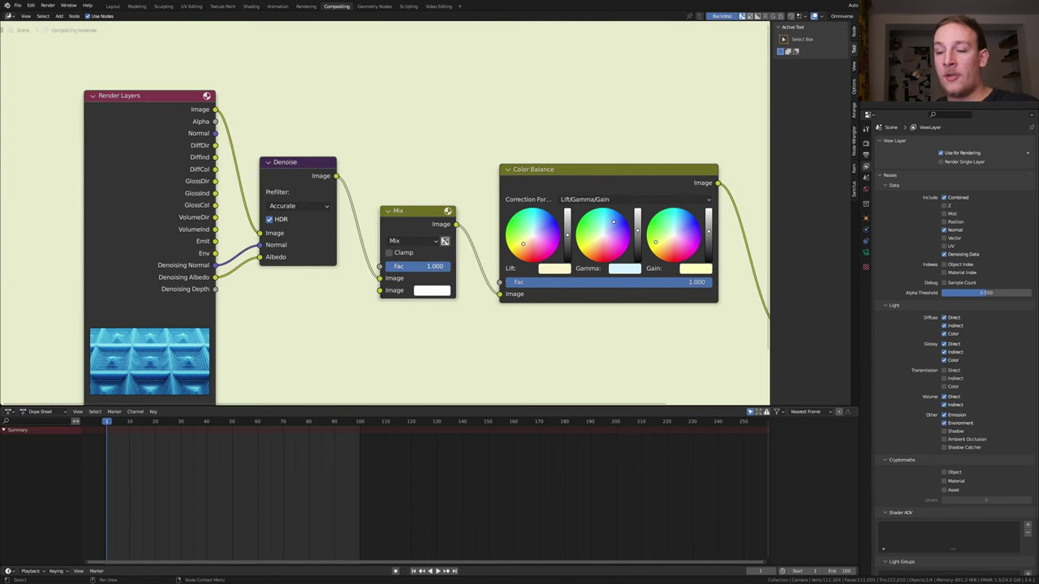
pyautogui.doubleClick(434, 269)
pyautogui.write('.03')
pyautogui.press('Return')
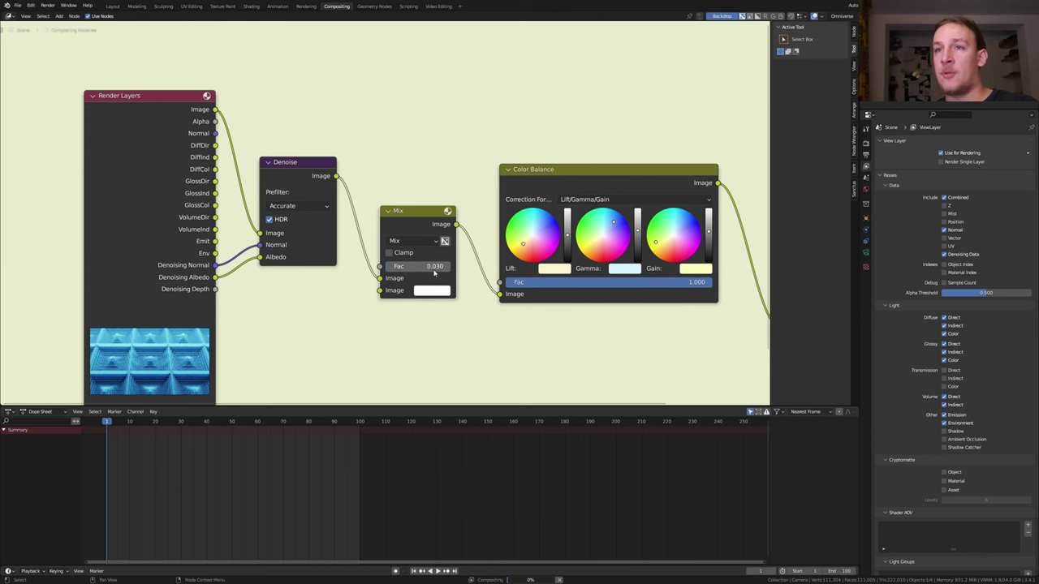
# Step: Add a Texture node below Denoise and connect its Color output to the Mix node's second Image input
pyautogui.moveTo(434, 269); pyautogui.dragTo(419, 220, button='middle')
pyautogui.hotkey('shift', 'a')
pyautogui.click(418, 221)
pyautogui.write('te')
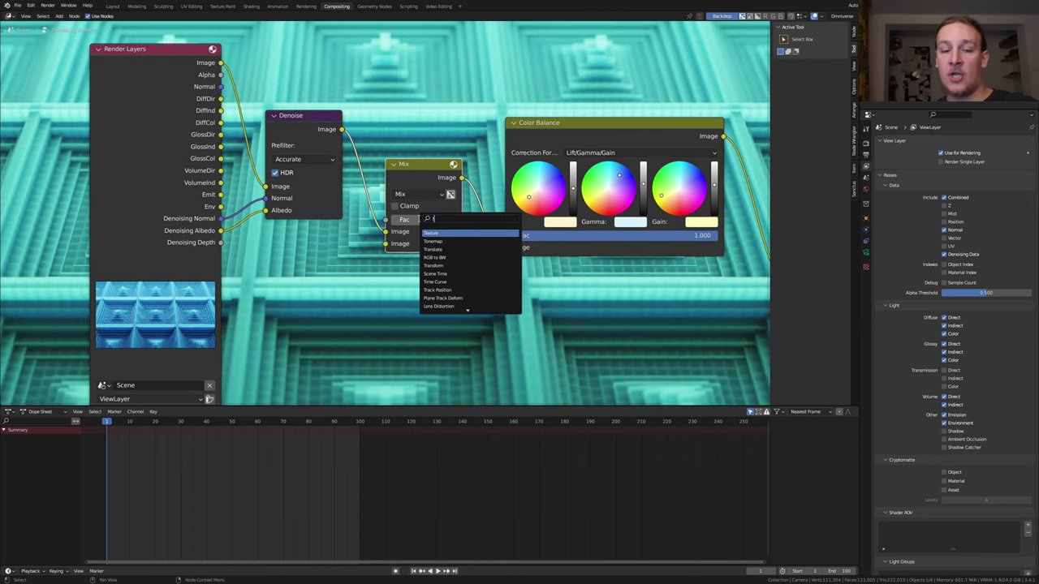
pyautogui.press('Return')
pyautogui.click(282, 253)
pyautogui.moveTo(347, 277); pyautogui.dragTo(386, 244)
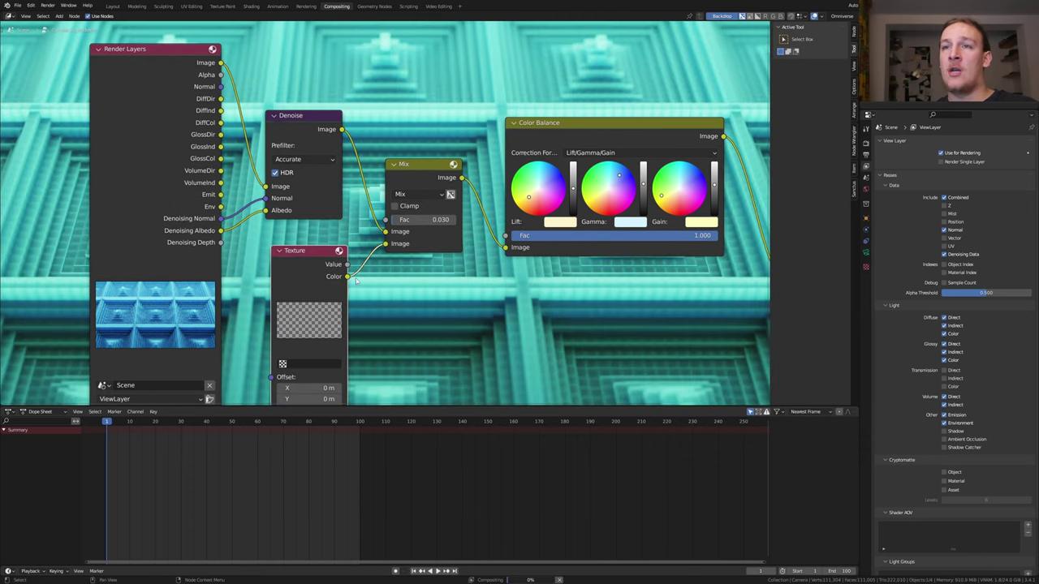
# Step: Create a new Clouds texture with size 0 and assign it to the compositor's Texture node
pyautogui.click(866, 267)
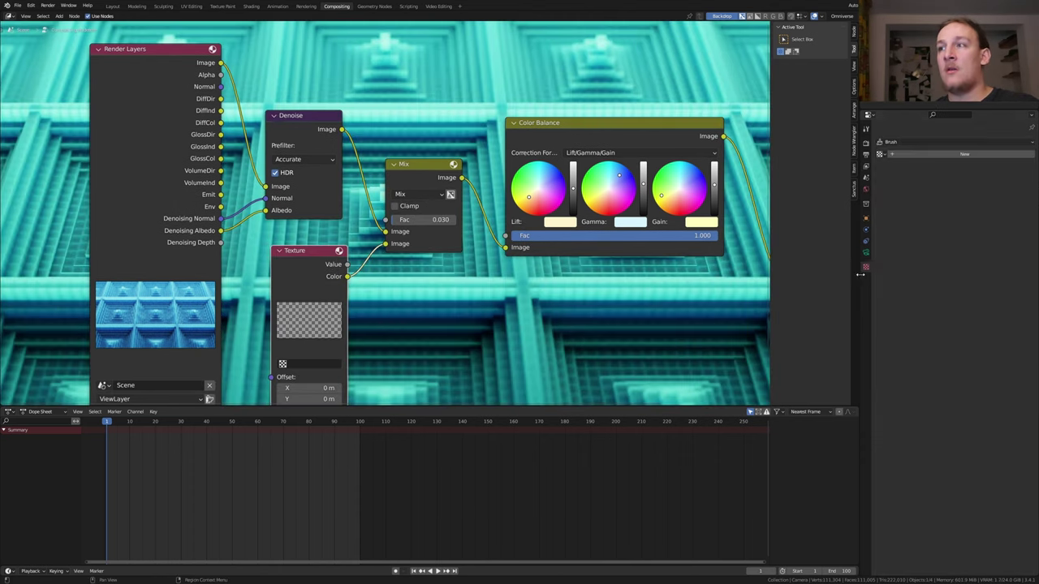
pyautogui.click(958, 154)
pyautogui.click(941, 167)
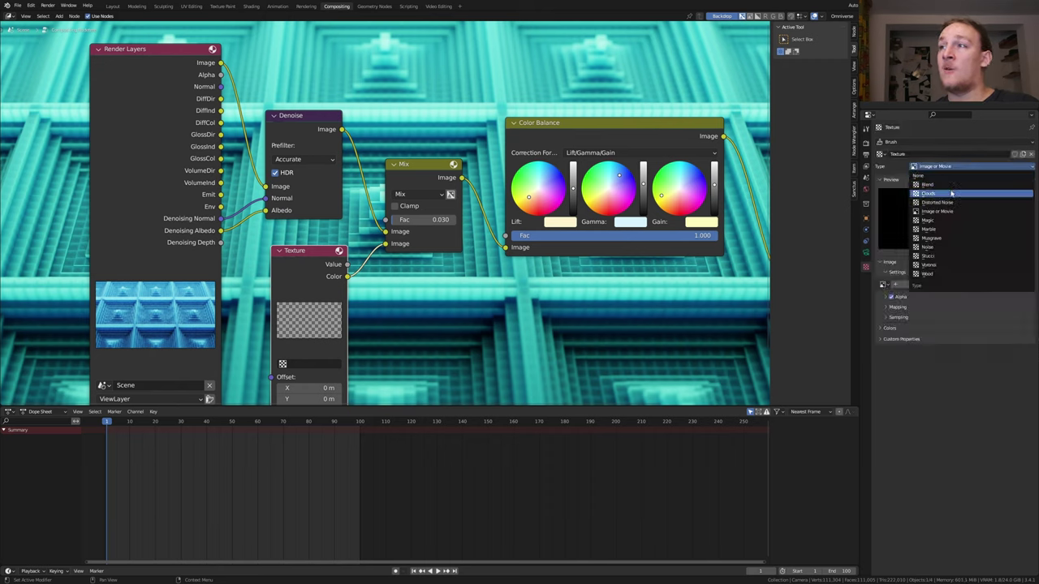
pyautogui.click(942, 180)
pyautogui.moveTo(980, 311); pyautogui.dragTo(918, 311)
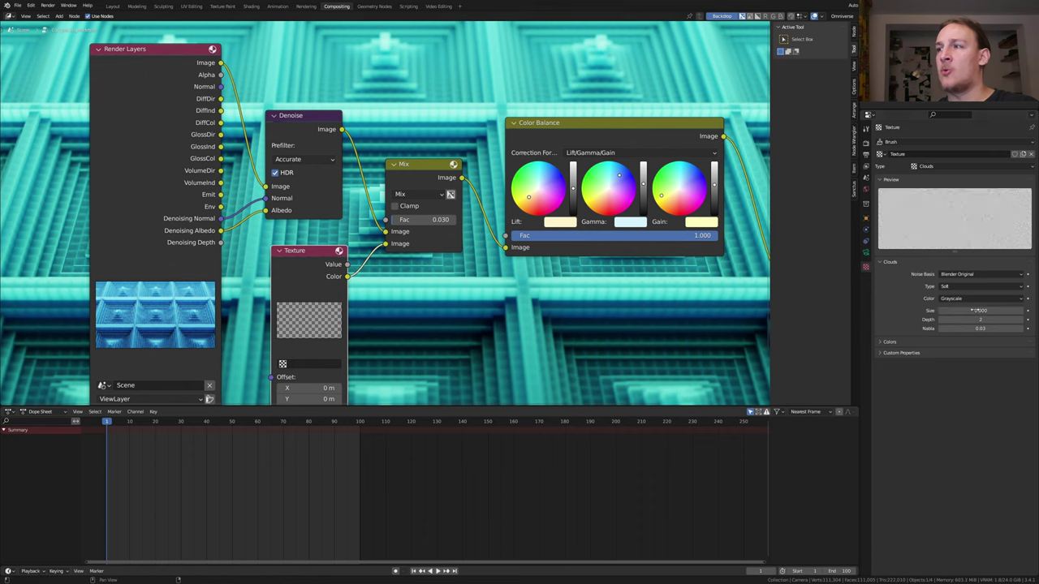
pyautogui.click(312, 364)
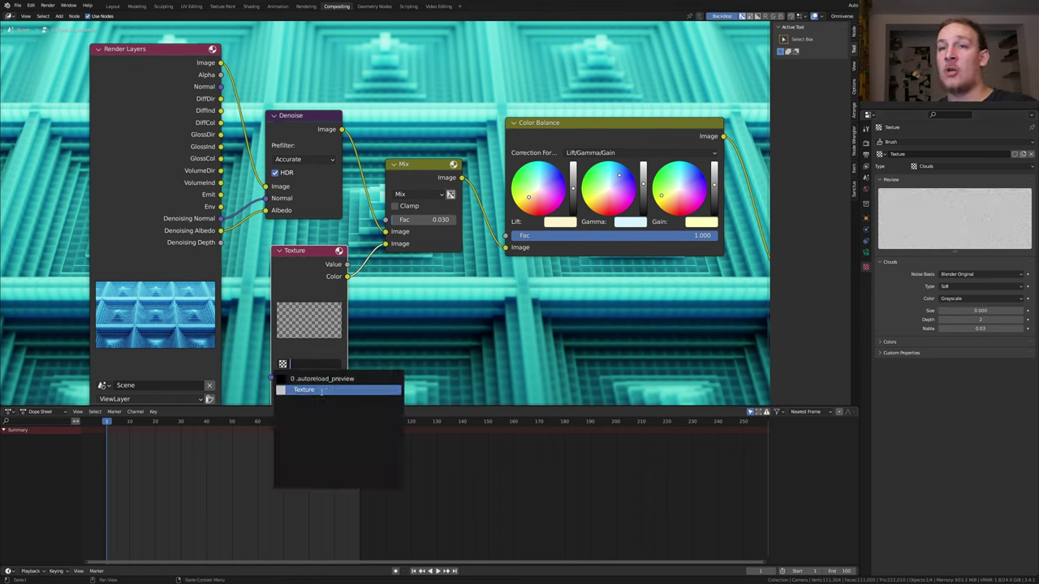
pyautogui.click(321, 390)
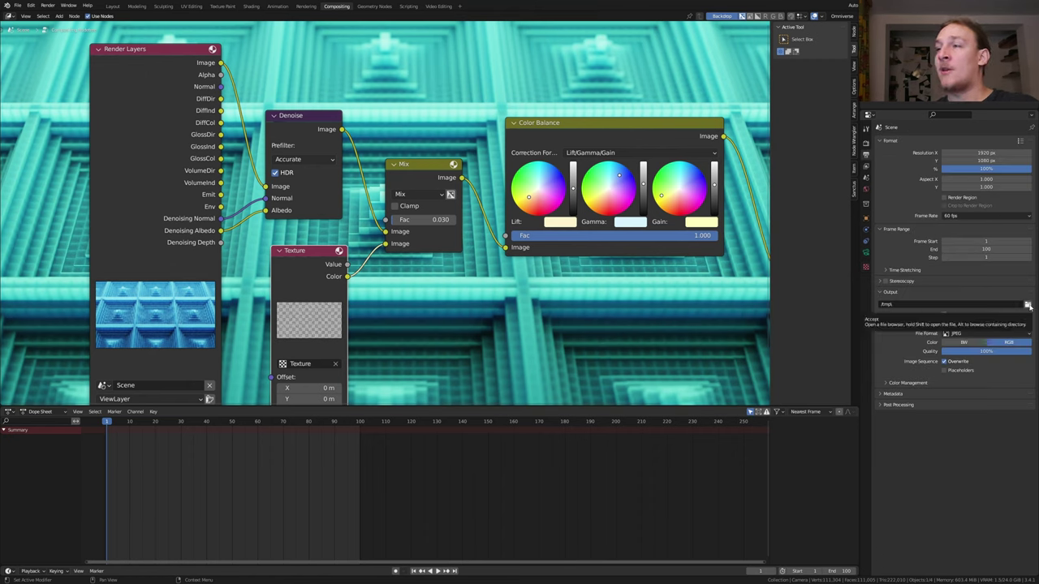
# Step: Set the render output path to the Rendered_Images folder and enable Persistent Data for the final render
pyautogui.click(1030, 306)
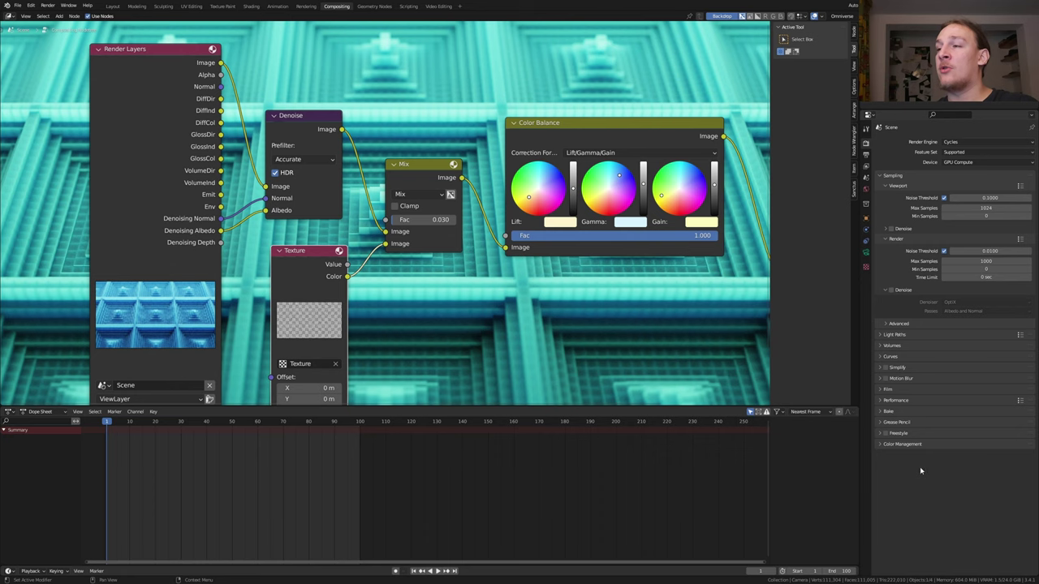
pyautogui.click(896, 400)
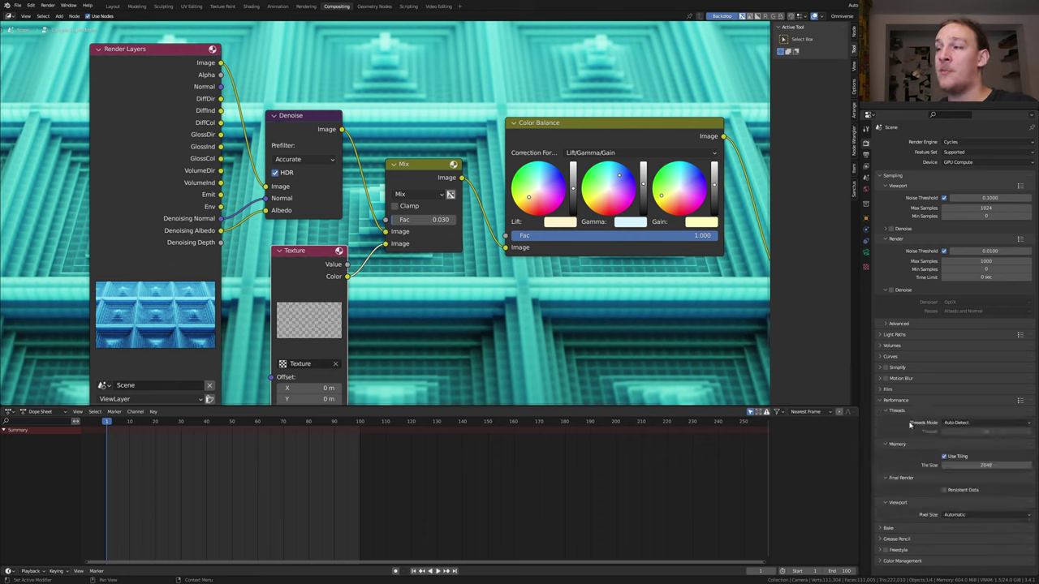
pyautogui.click(944, 491)
# Step: Save the file and render the full animation with Lock Interface enabled, closing the render window when finished
pyautogui.click(48, 5)
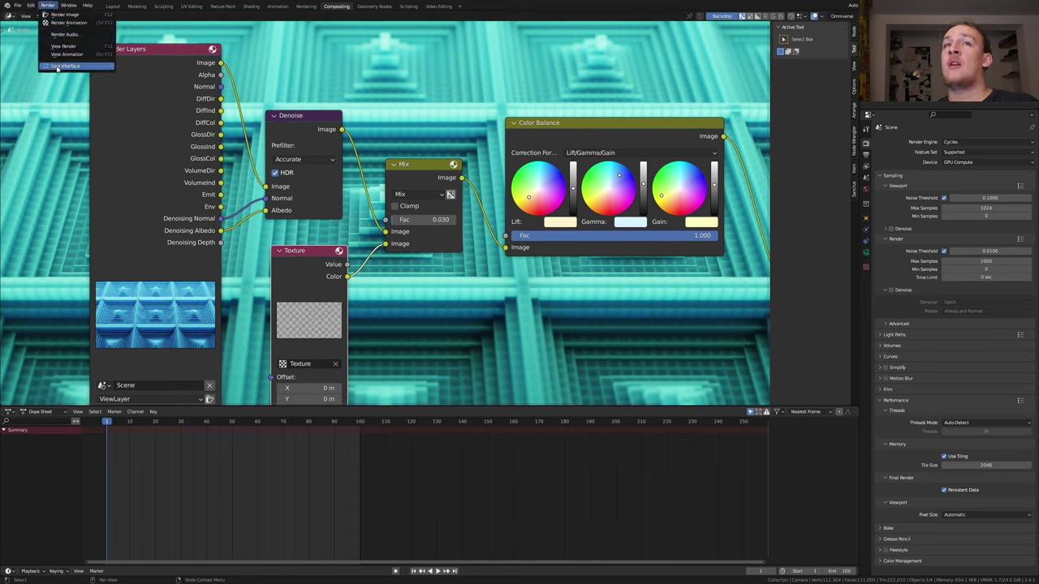
pyautogui.click(56, 67)
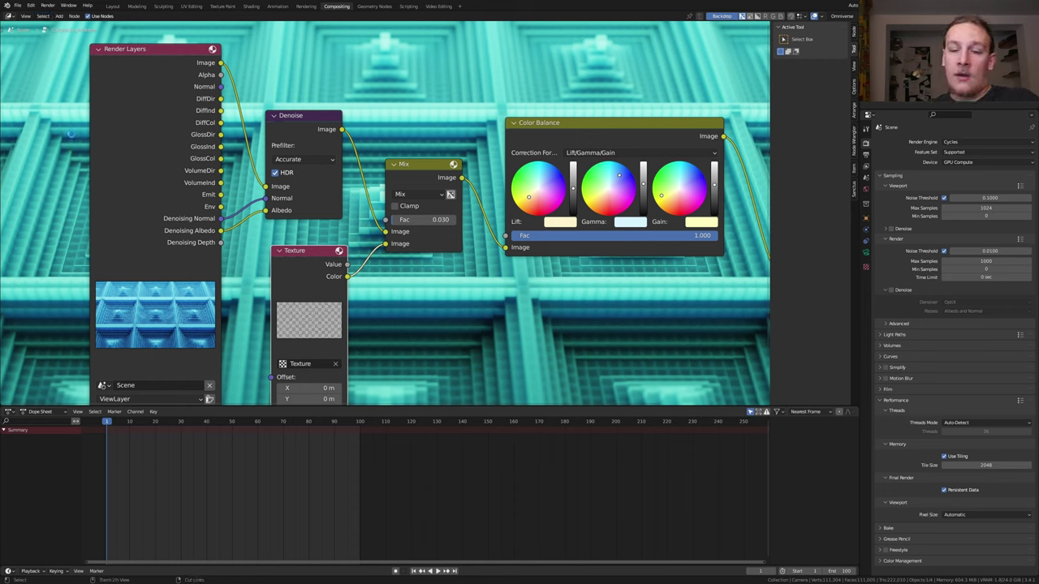
pyautogui.hotkey('ctrl', 's')
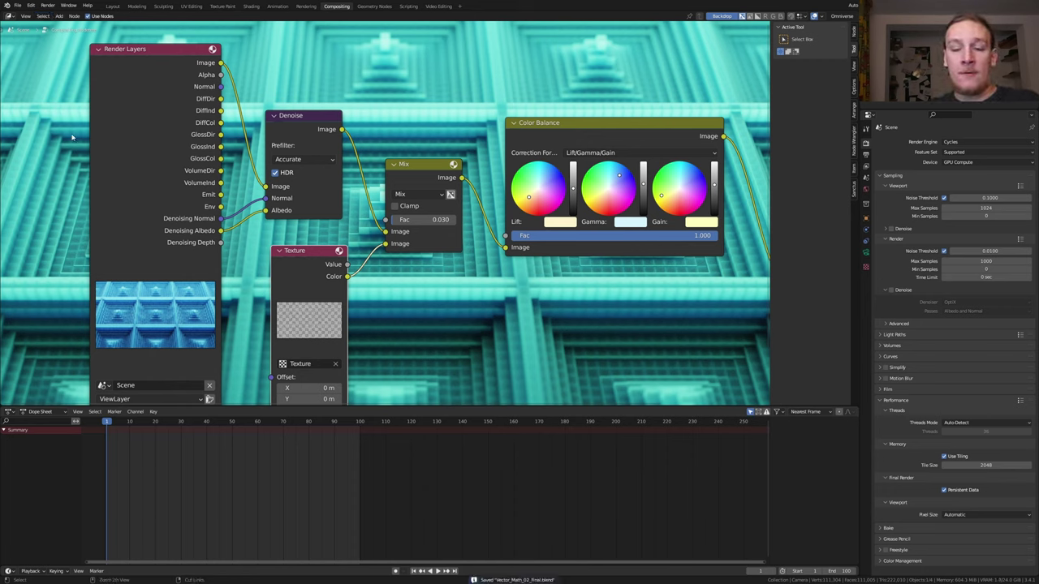
pyautogui.hotkey('ctrl', 'F12')
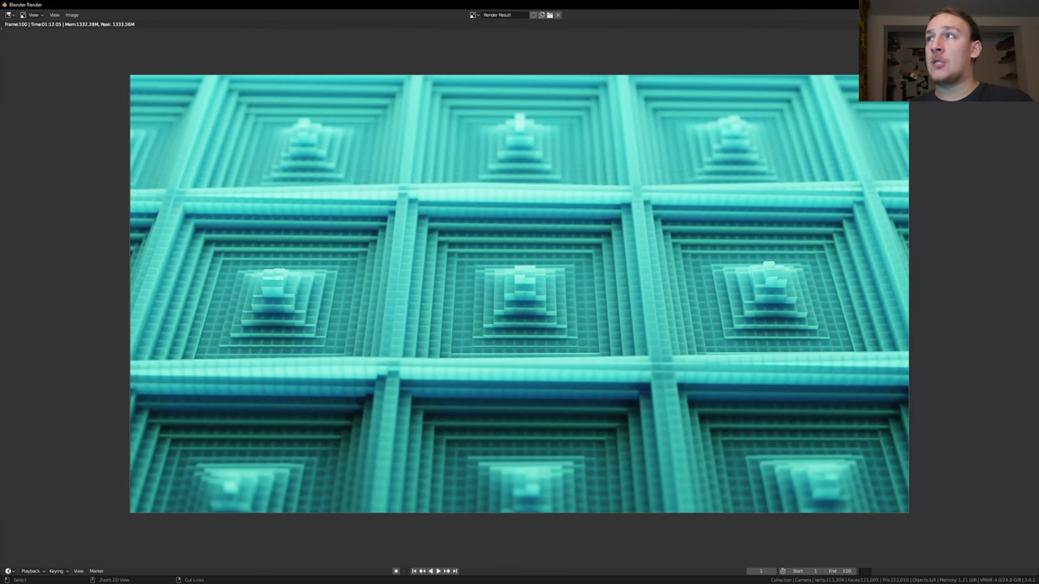
pyautogui.press('Escape')
# Step: In the Video Editing workspace, add all images from the Rendered_Images folder as one image strip in channel 1 from frame 1
pyautogui.click(438, 6)
pyautogui.hotkey('shift', 'a')
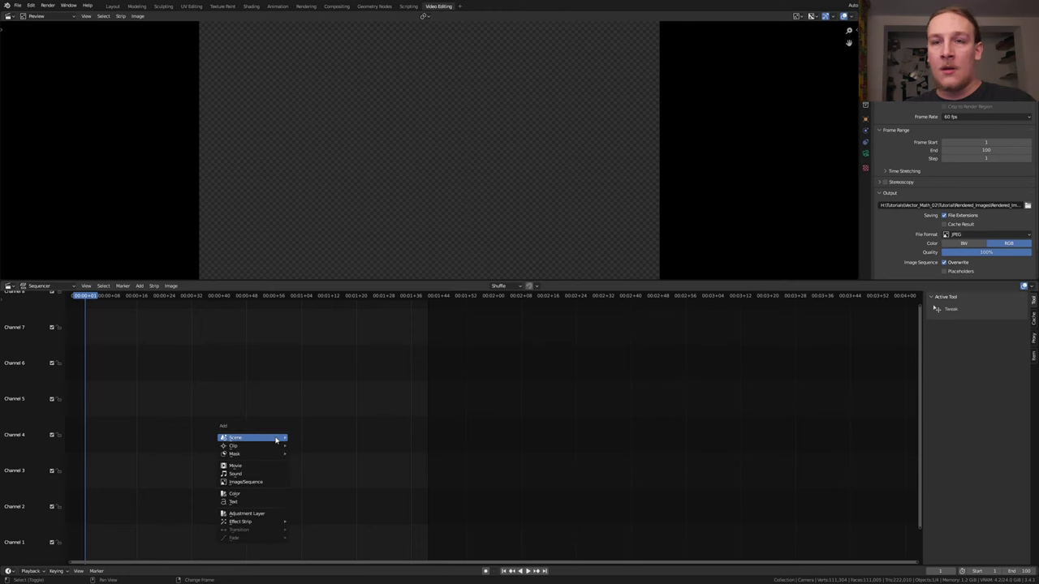
pyautogui.click(269, 481)
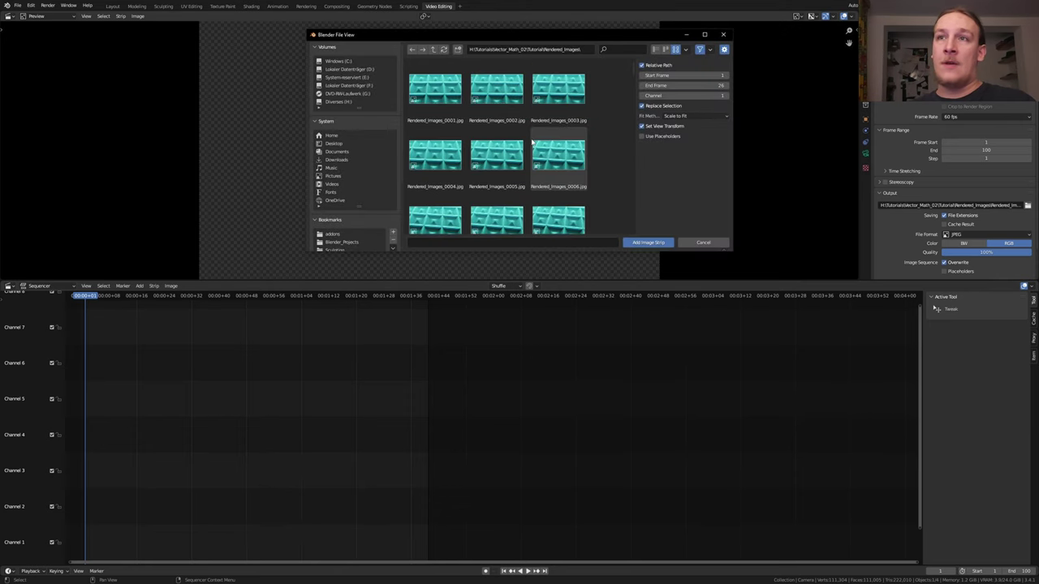
pyautogui.press('a')
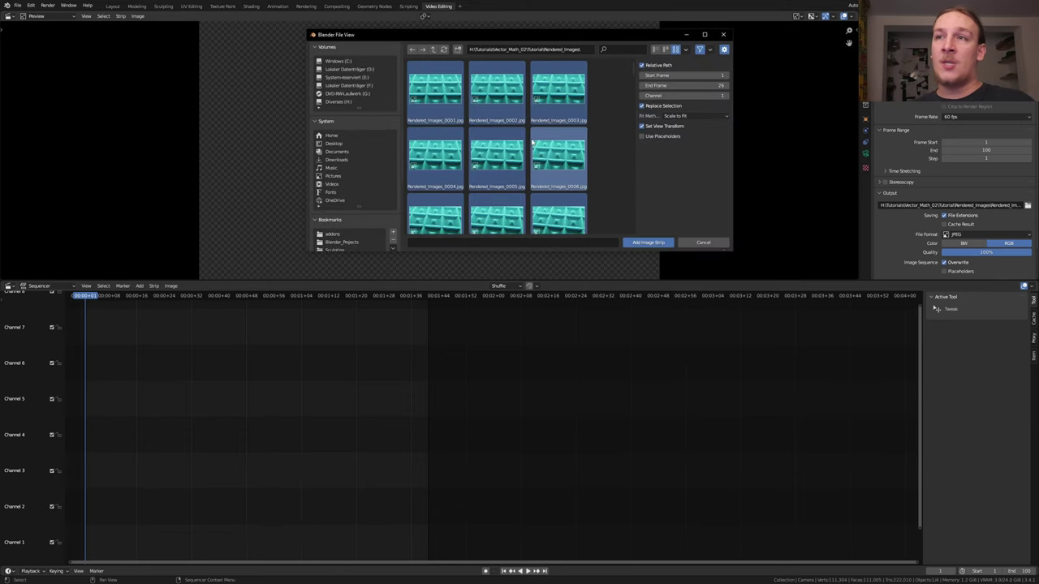
pyautogui.press('Return')
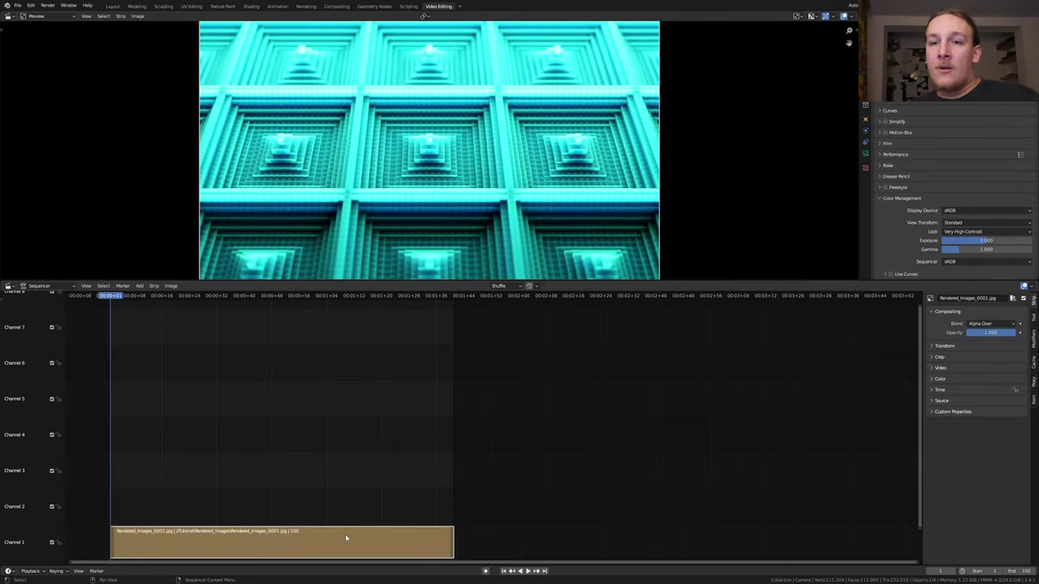
# Step: Duplicate the image strip, place the copy directly after the original in channel 1, and set the scene's end frame to 200
pyautogui.hotkey('shift', 'd')
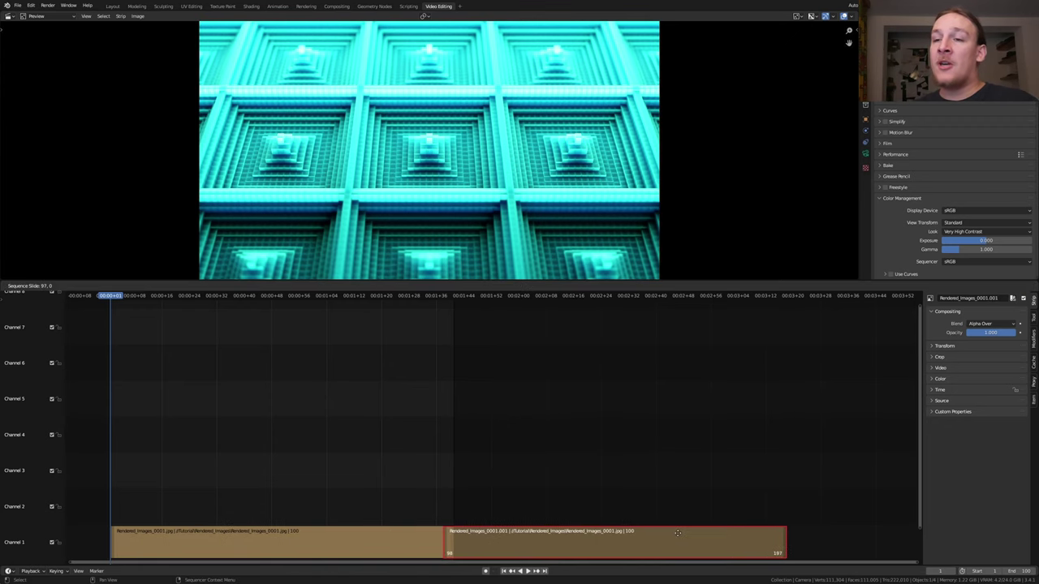
pyautogui.click(686, 534)
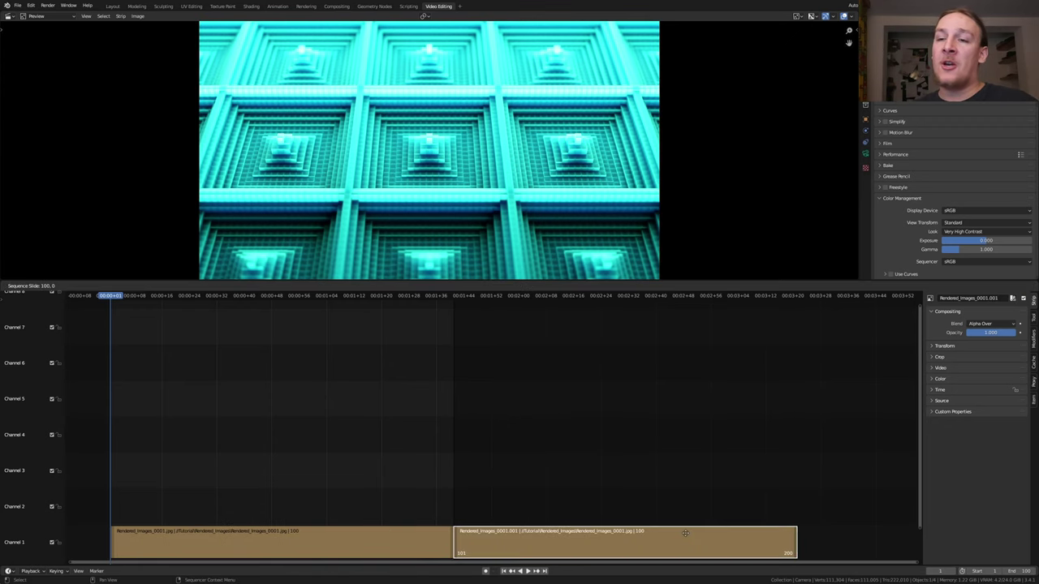
pyautogui.click(1025, 574)
pyautogui.write('200')
pyautogui.press('Return')
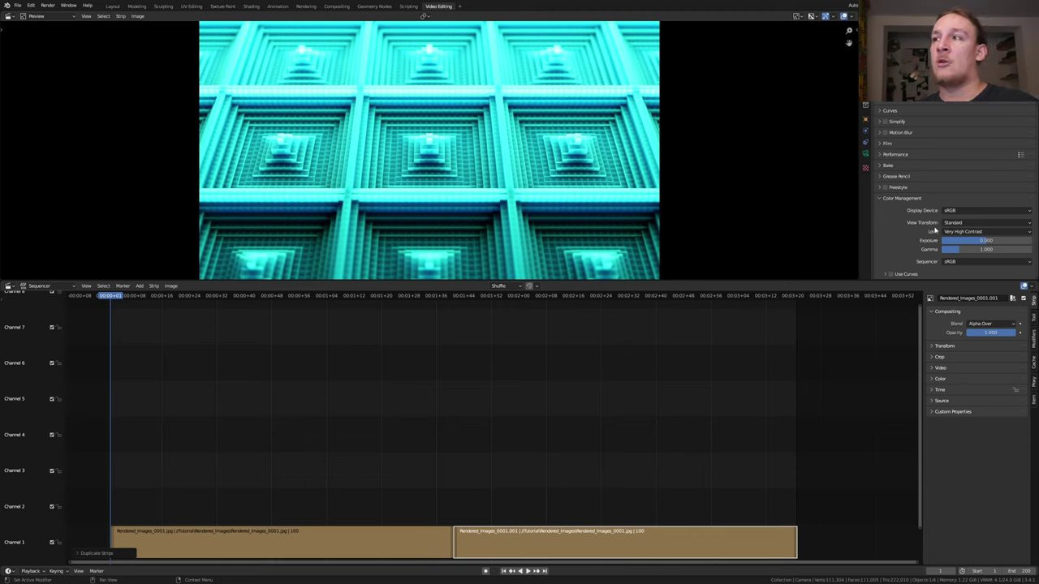
# Step: Set the color management look to None and change the output file format to FFmpeg Video
pyautogui.click(948, 231)
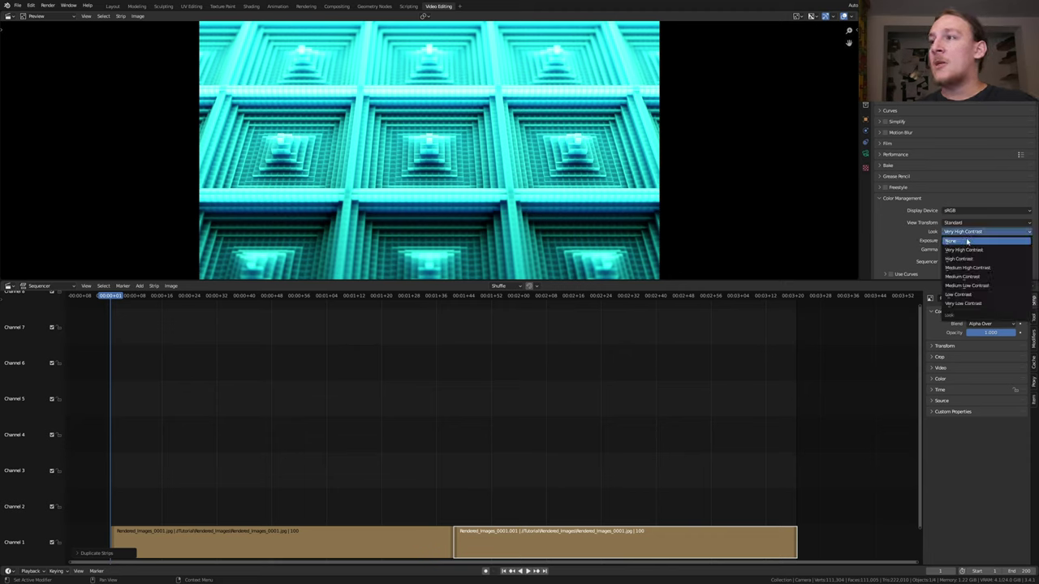
pyautogui.click(967, 241)
pyautogui.click(865, 60)
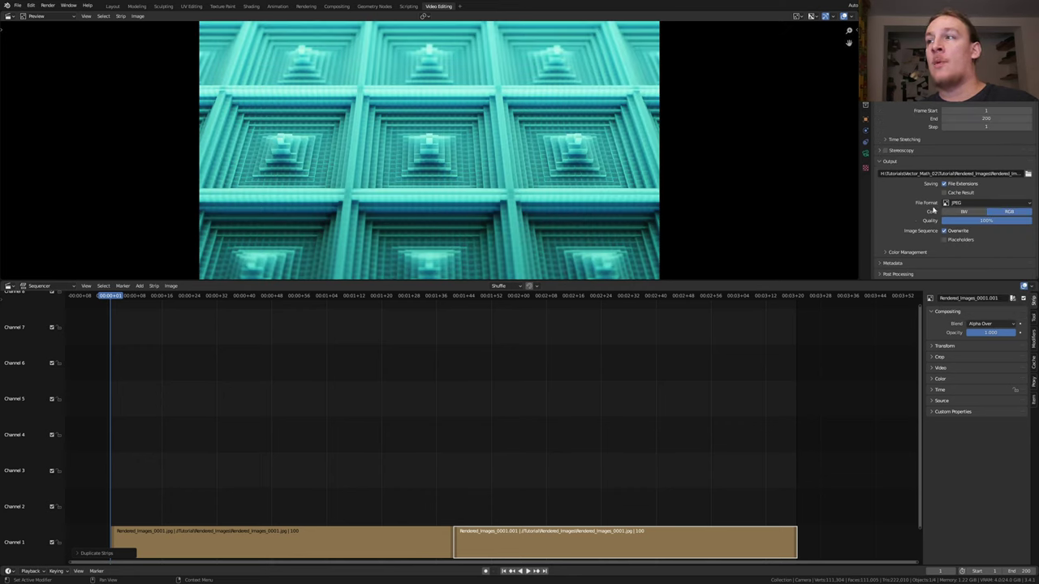
pyautogui.click(960, 204)
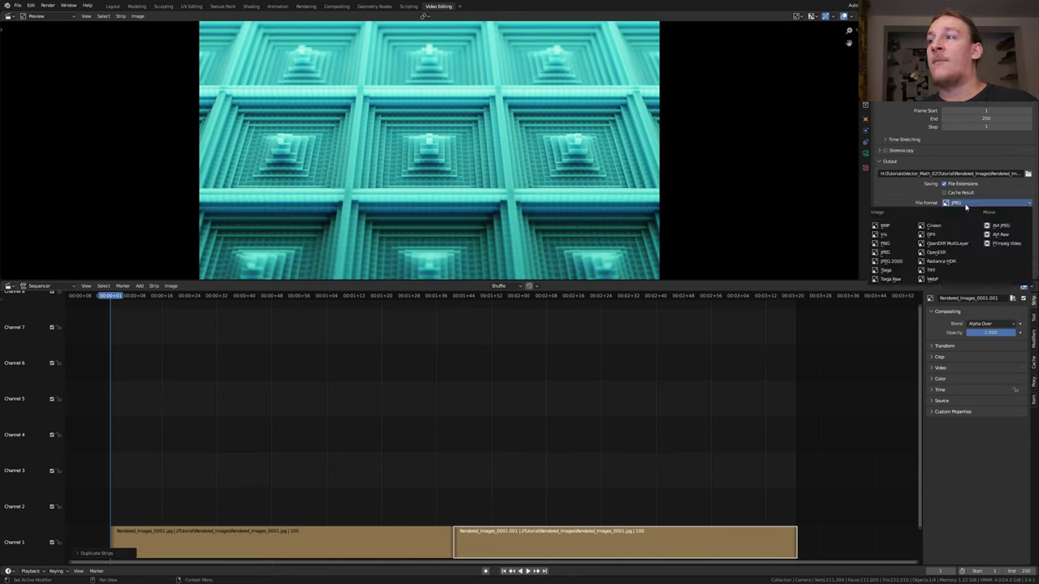
pyautogui.click(1005, 244)
# Step: Set the video encoding container to MPEG-4 with output quality High Quality, and save the file
pyautogui.click(971, 265)
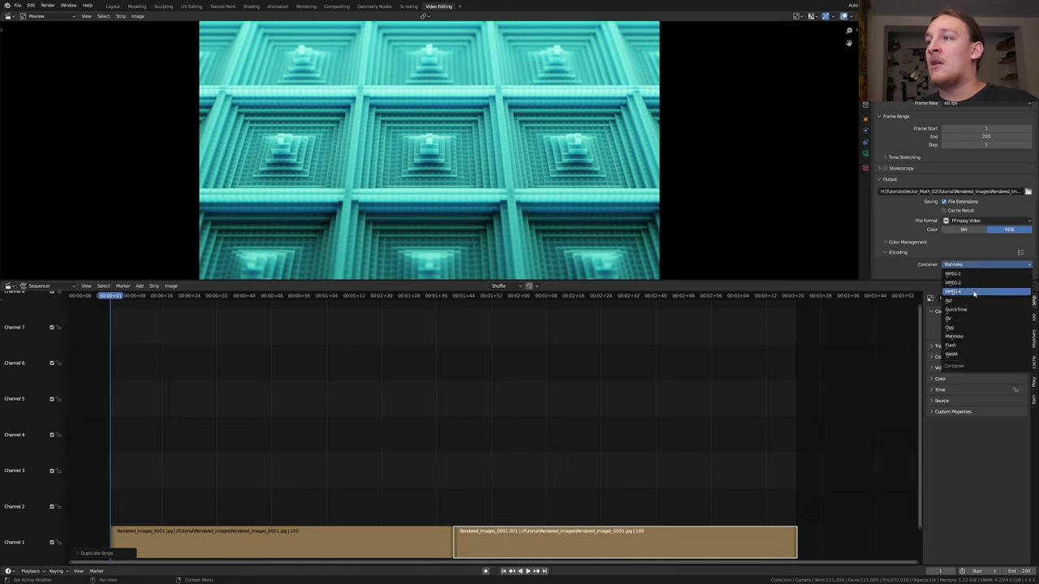
pyautogui.click(974, 294)
pyautogui.scroll(-3, 974, 259)
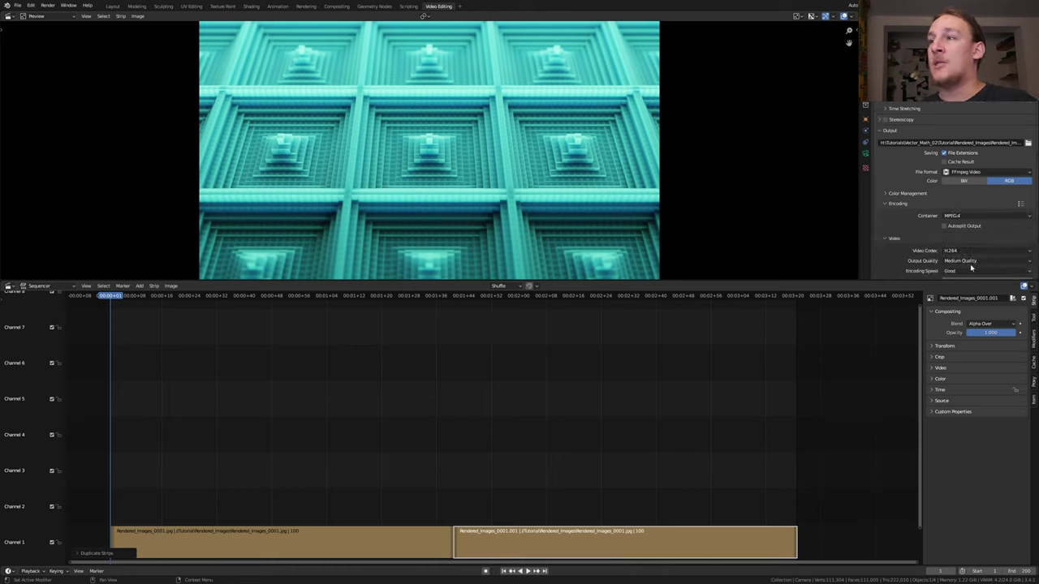
pyautogui.click(974, 260)
pyautogui.click(966, 297)
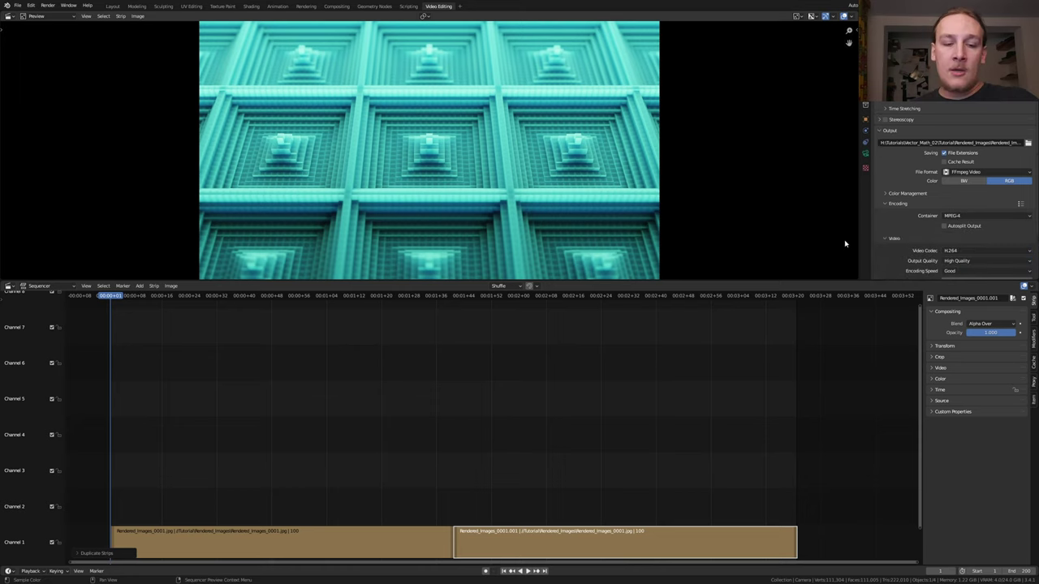
pyautogui.hotkey('ctrl', 's')
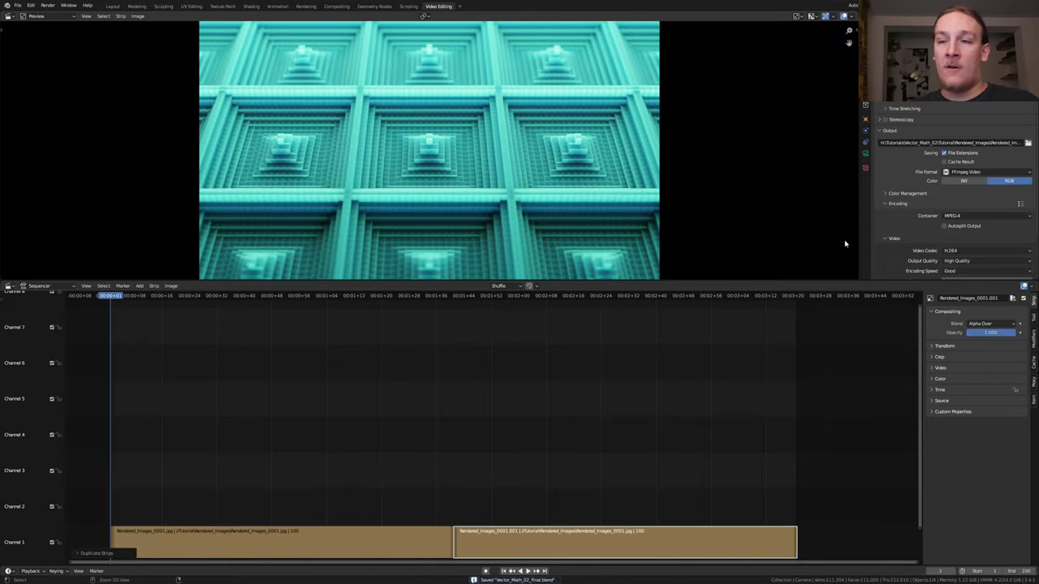